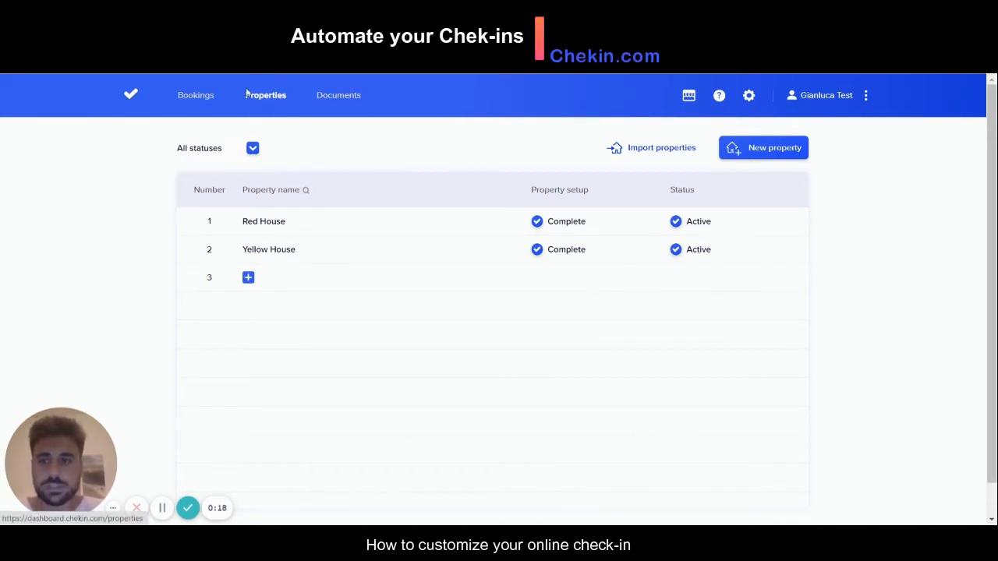
- Open the Red House property, turn on automatic sending of online check-in to guests, and look over the default email language options
{"action": "left_click", "coordinate": [342, 223]}
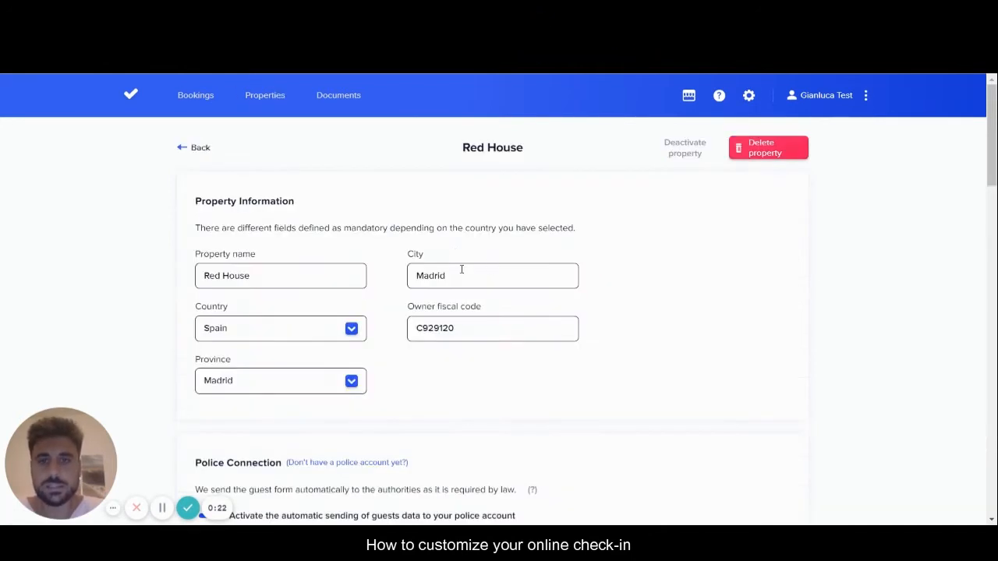
{"action": "scroll", "coordinate": [579, 356], "scroll_direction": "down", "scroll_amount": 8}
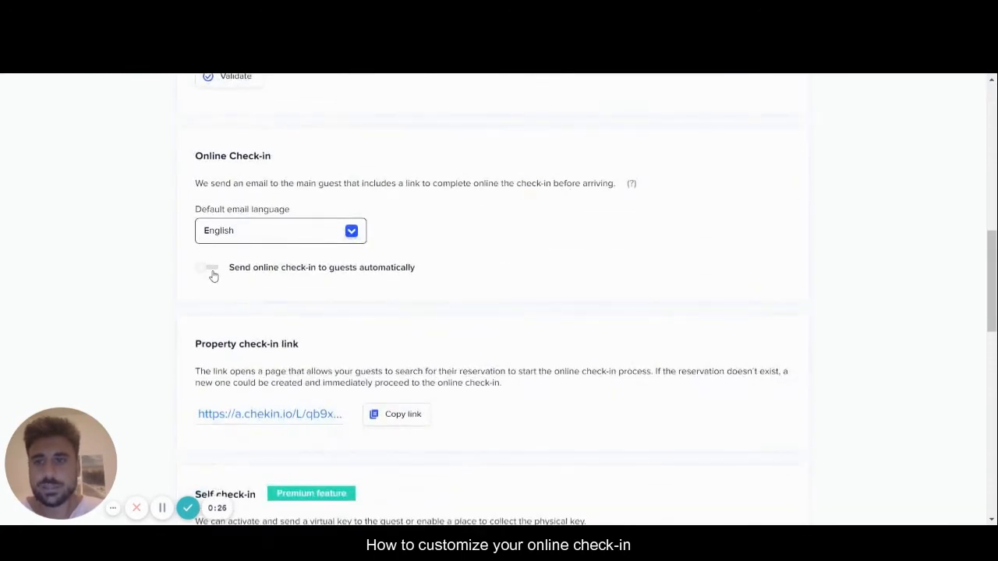
{"action": "left_click", "coordinate": [212, 272]}
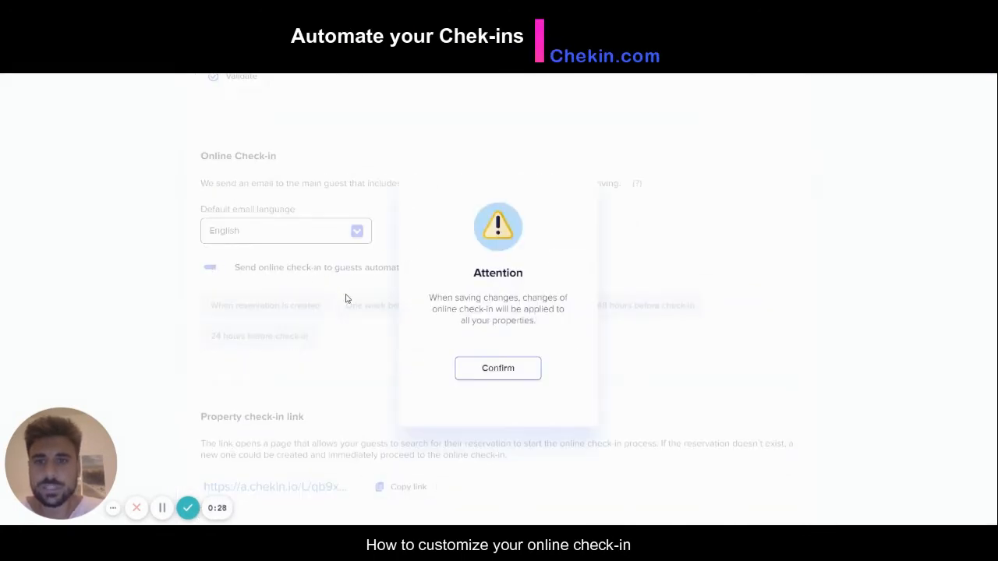
{"action": "left_click", "coordinate": [510, 377]}
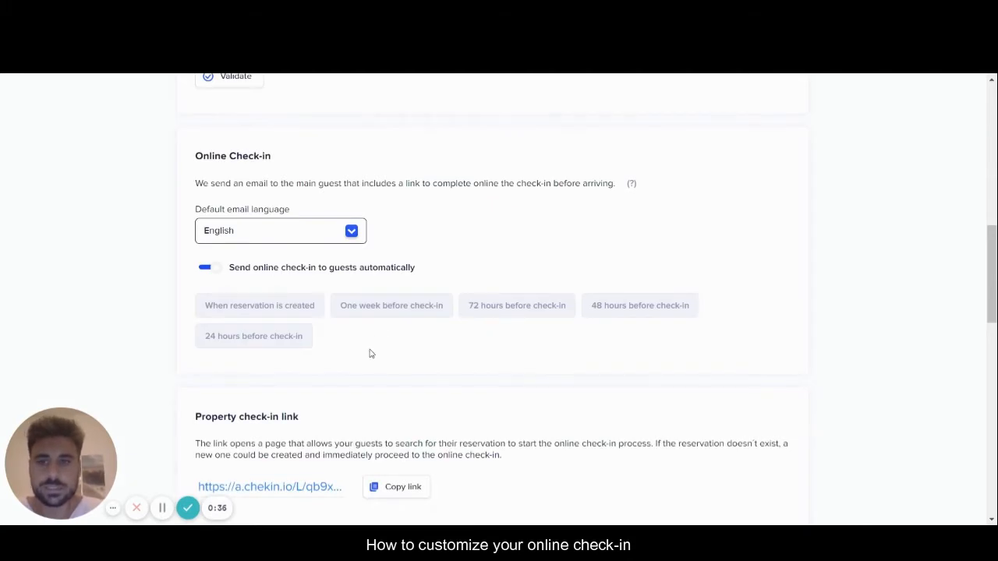
{"action": "left_click", "coordinate": [354, 234]}
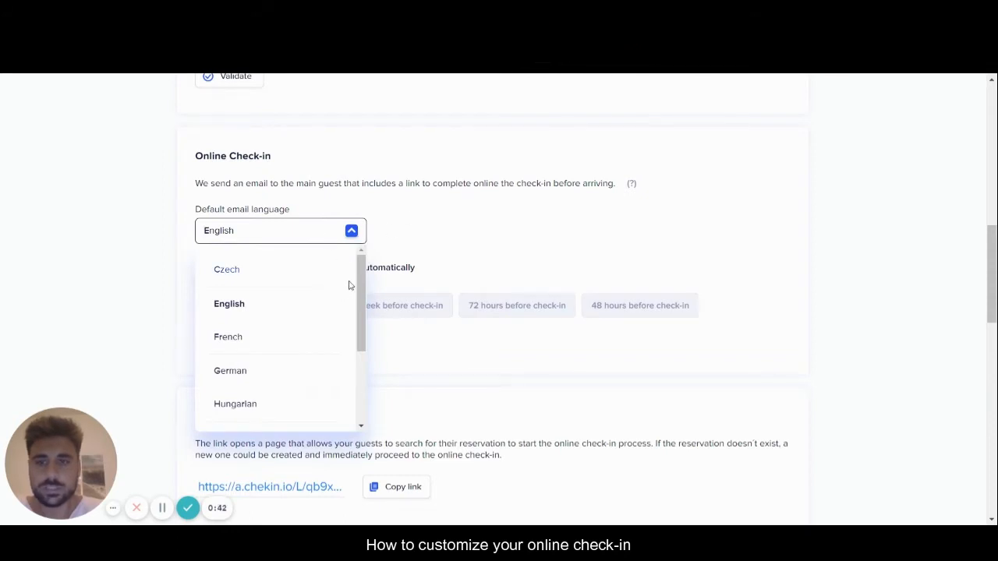
{"action": "left_click", "coordinate": [423, 246]}
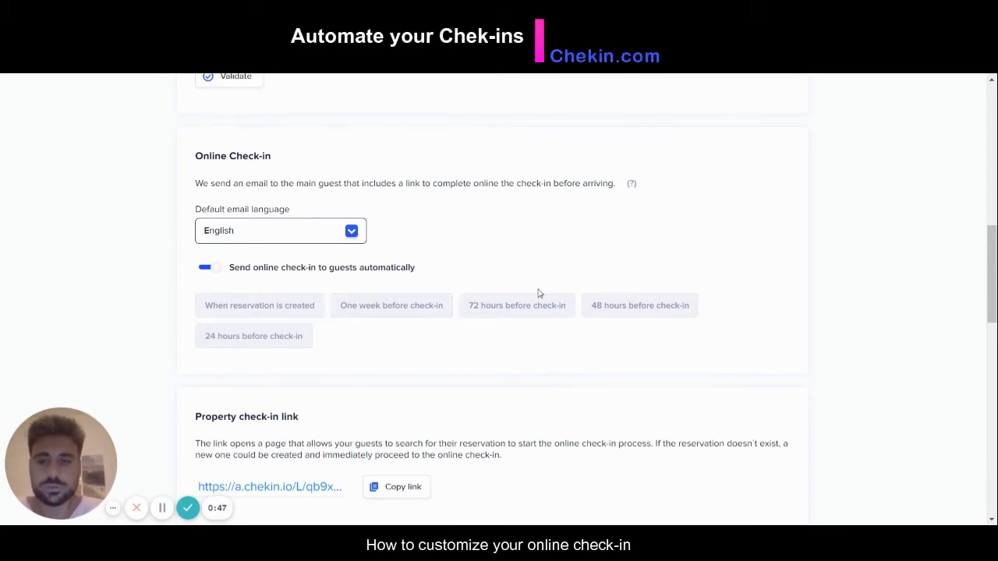
- Schedule the automatic online check-in emails for one week, 72 hours, 48 hours and 24 hours before check-in, and save the changes
{"action": "left_click", "coordinate": [421, 309]}
{"action": "left_click", "coordinate": [503, 310]}
{"action": "left_click", "coordinate": [634, 304]}
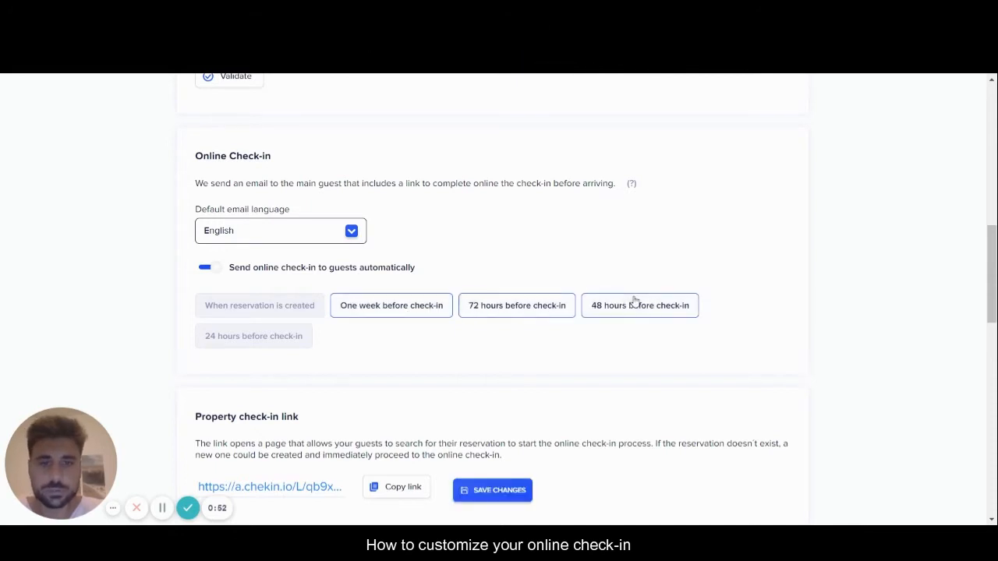
{"action": "left_click", "coordinate": [261, 335]}
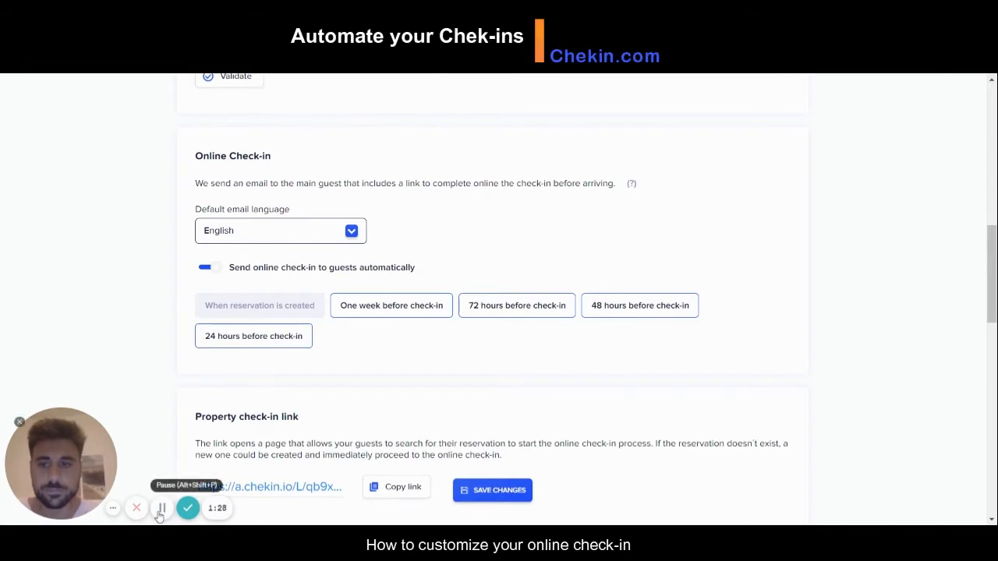
{"action": "scroll", "coordinate": [425, 368], "scroll_direction": "up", "scroll_amount": 2}
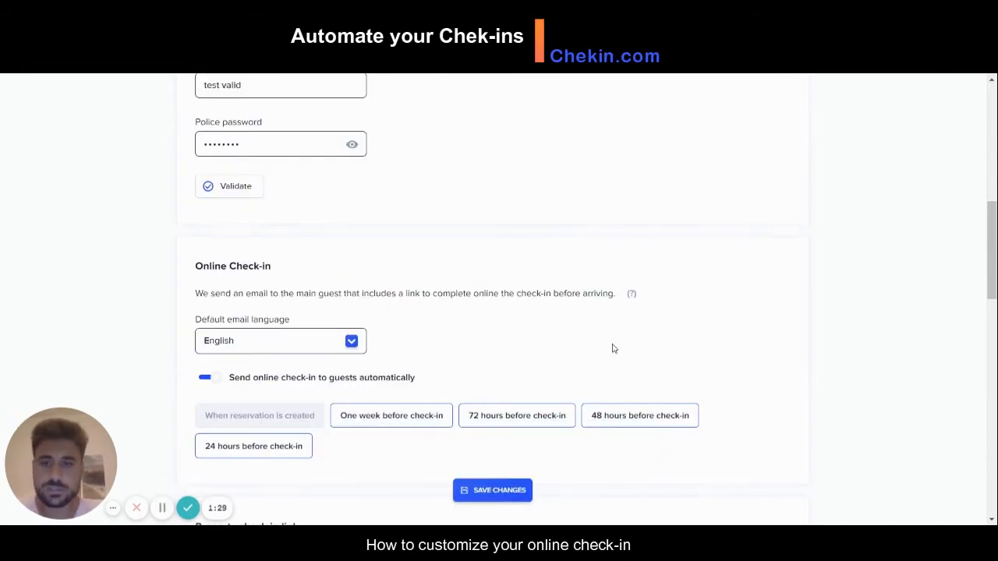
{"action": "left_click", "coordinate": [518, 491]}
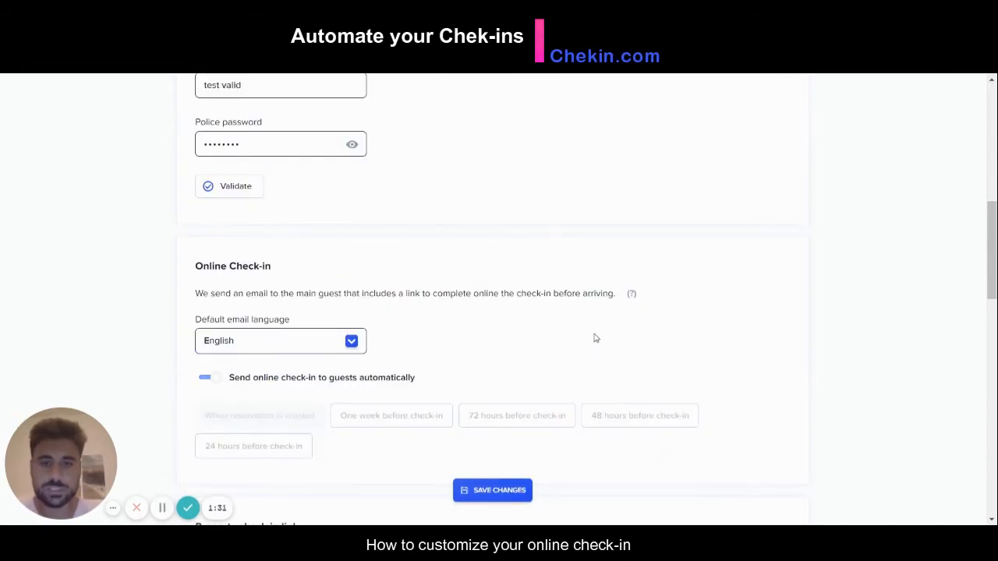
{"action": "scroll", "coordinate": [566, 310], "scroll_direction": "up", "scroll_amount": 4}
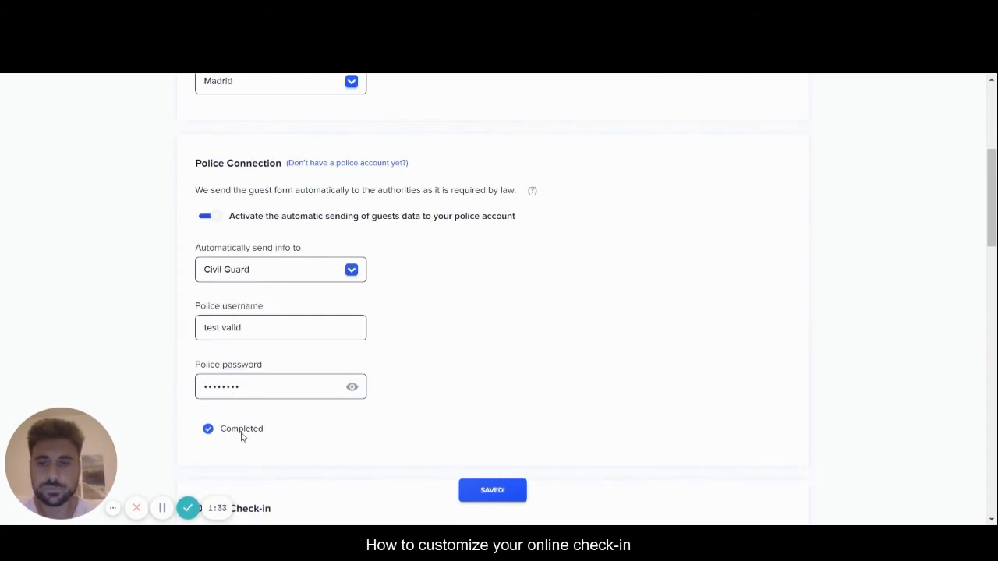
- Switch to Gmail and read through the online check-in email for the Red House reservation, down to its check-in link
{"action": "left_click", "coordinate": [163, 509]}
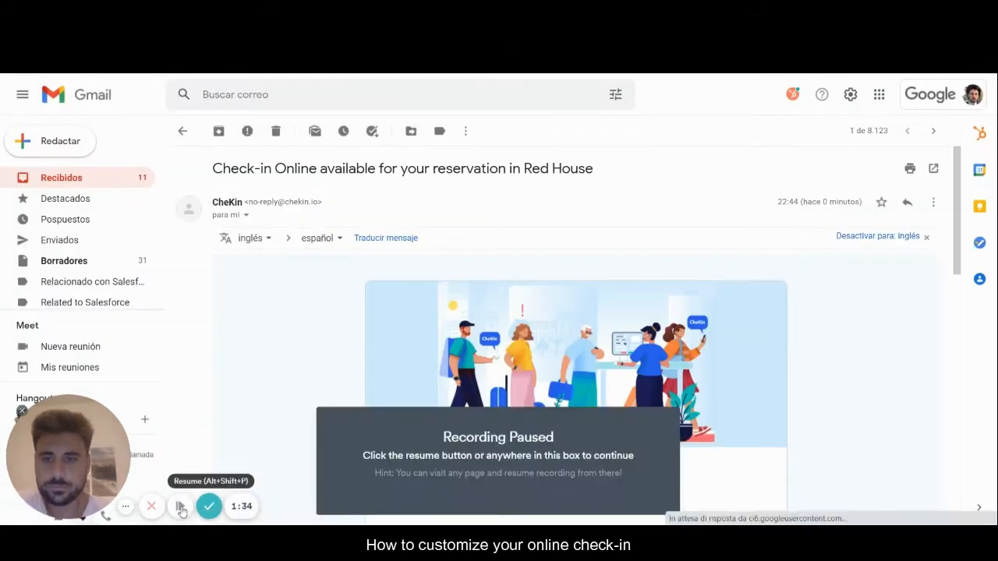
{"action": "left_click", "coordinate": [179, 505]}
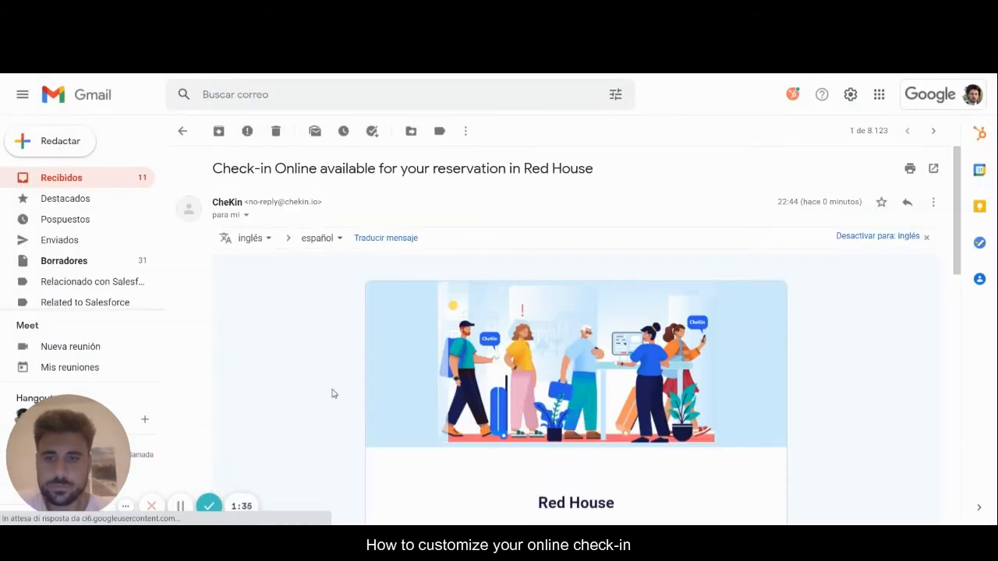
{"action": "scroll", "coordinate": [387, 389], "scroll_direction": "down", "scroll_amount": 3}
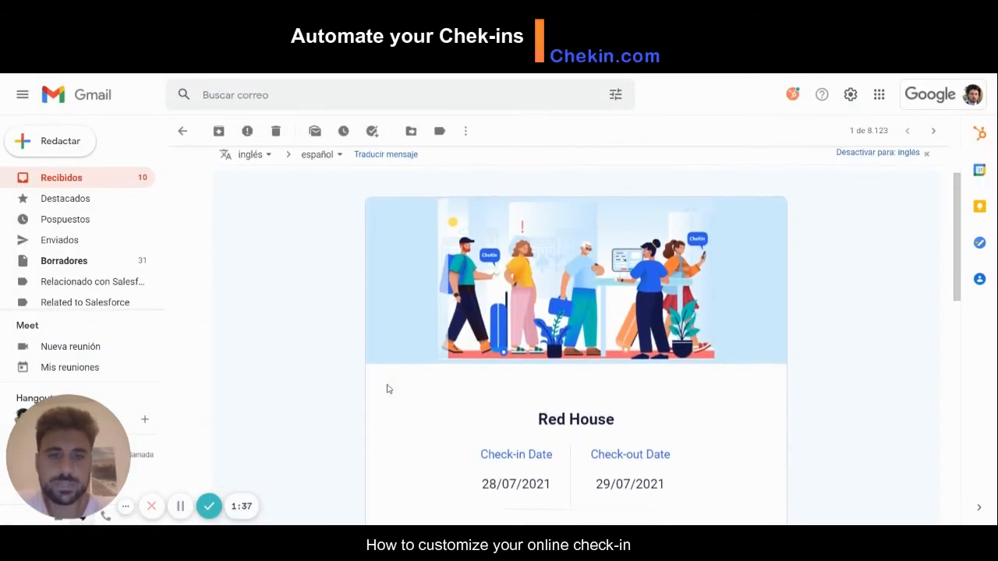
{"action": "scroll", "coordinate": [387, 389], "scroll_direction": "down", "scroll_amount": 1}
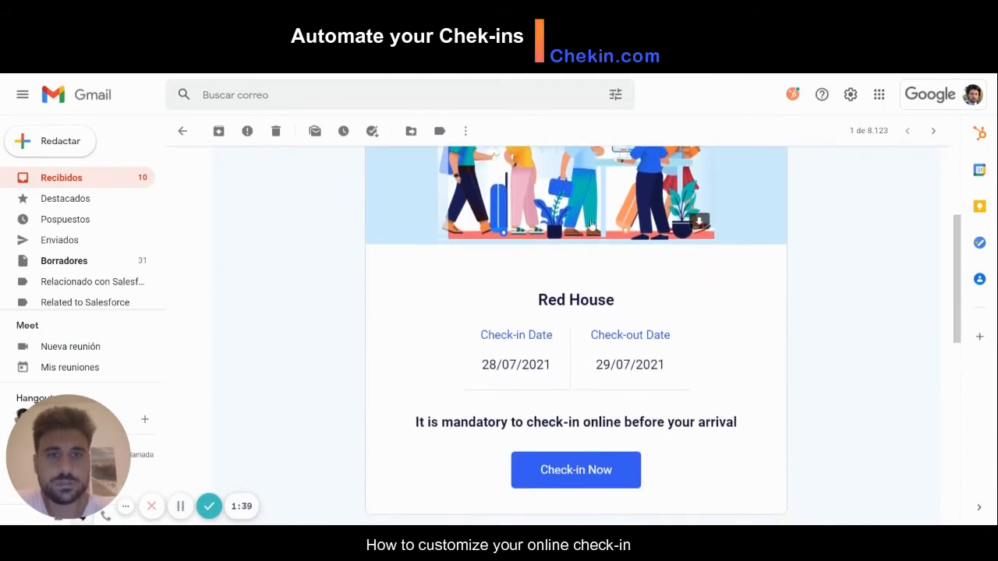
{"action": "scroll", "coordinate": [738, 345], "scroll_direction": "up", "scroll_amount": 2}
{"action": "scroll", "coordinate": [738, 345], "scroll_direction": "down", "scroll_amount": 2}
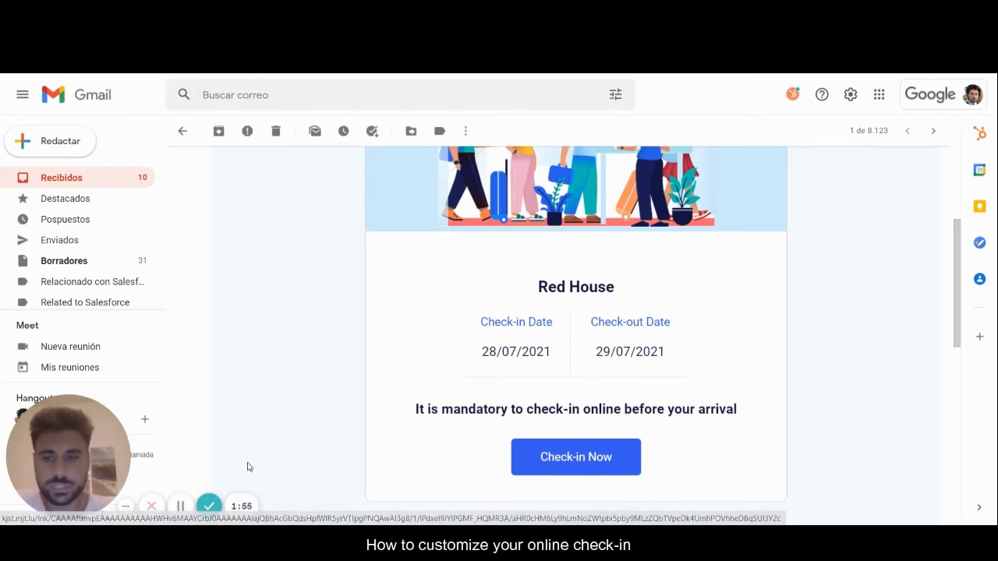
{"action": "left_click", "coordinate": [181, 506]}
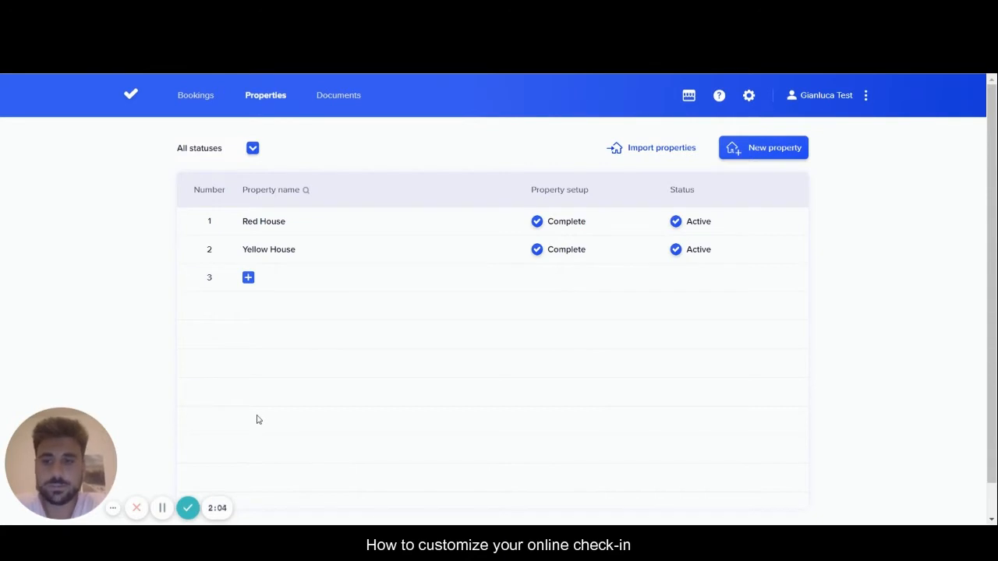
- Switch back to Chekin, turn off automatic sending of online check-in to guests for the Red House property, and save the changes
{"action": "left_click", "coordinate": [343, 225]}
{"action": "scroll", "coordinate": [372, 323], "scroll_direction": "down", "scroll_amount": 8}
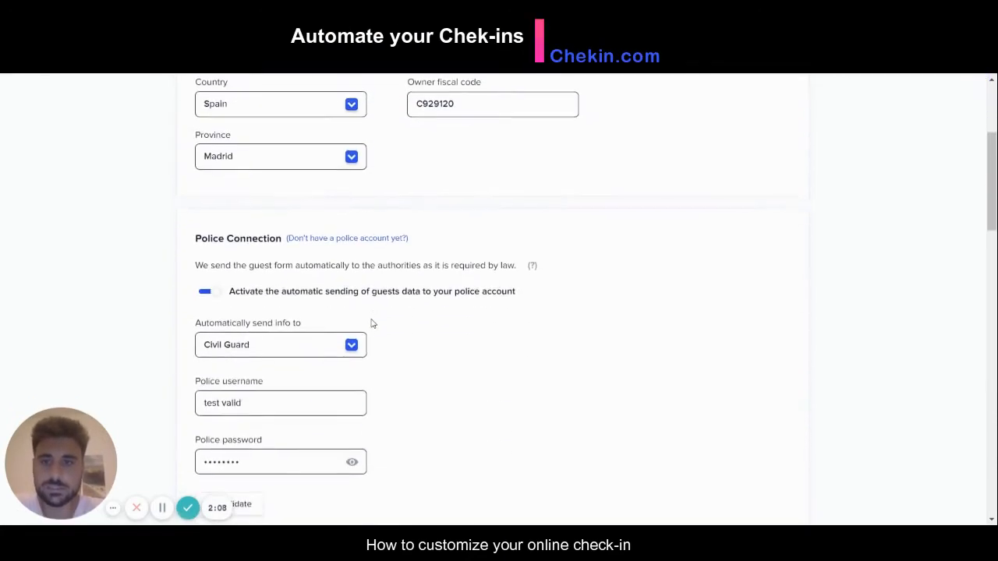
{"action": "left_click", "coordinate": [206, 329]}
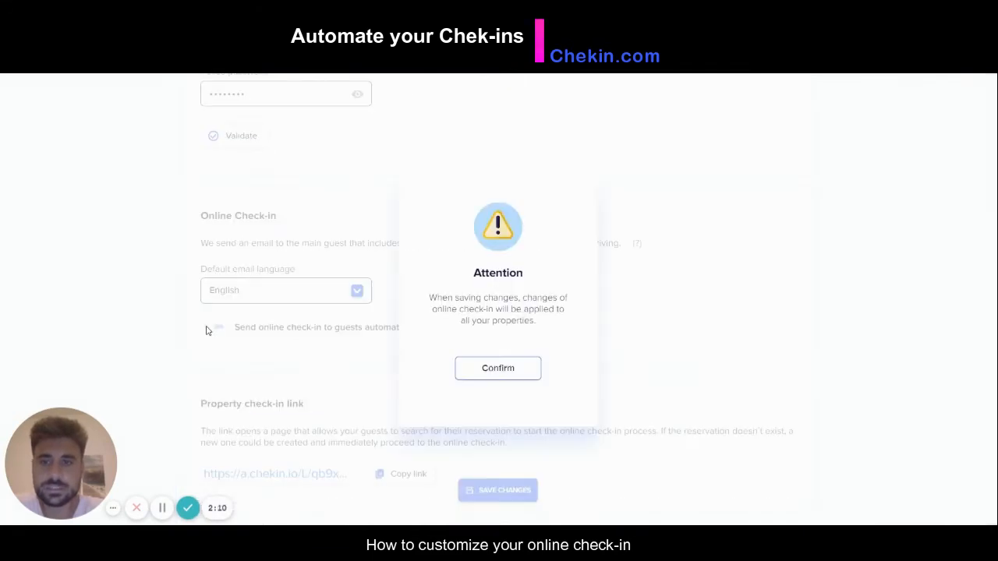
{"action": "left_click", "coordinate": [503, 372]}
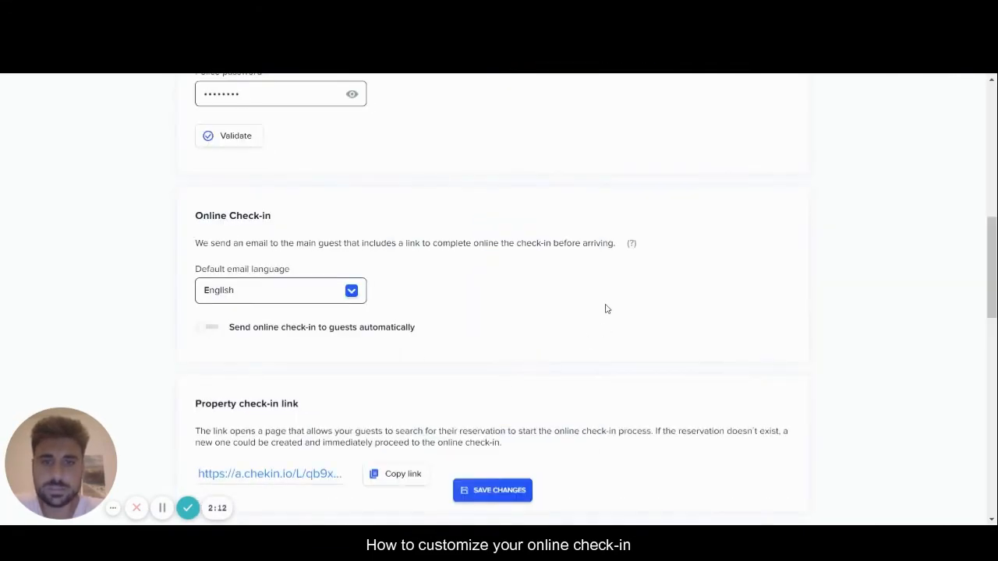
{"action": "scroll", "coordinate": [607, 309], "scroll_direction": "up", "scroll_amount": 5}
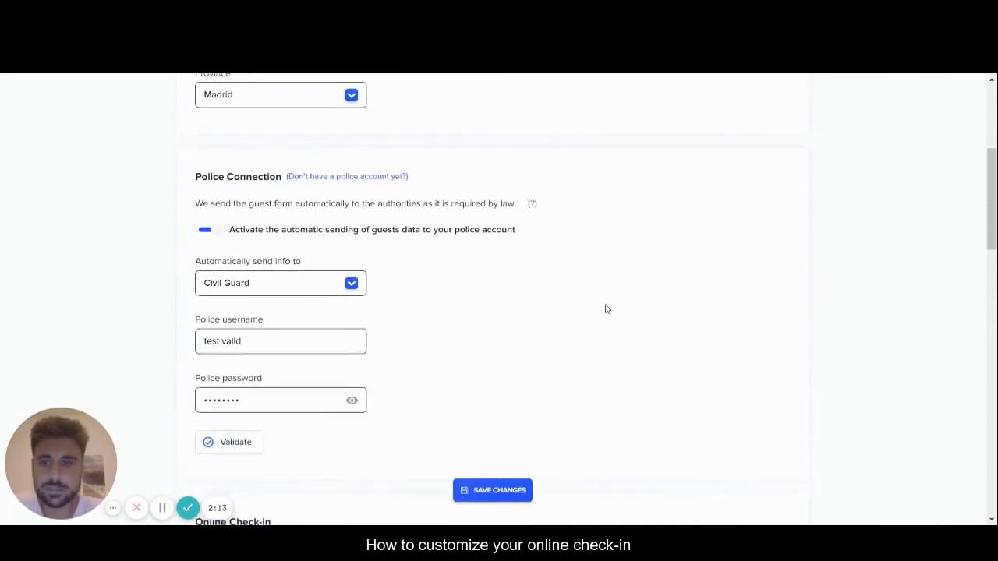
{"action": "left_click", "coordinate": [477, 483]}
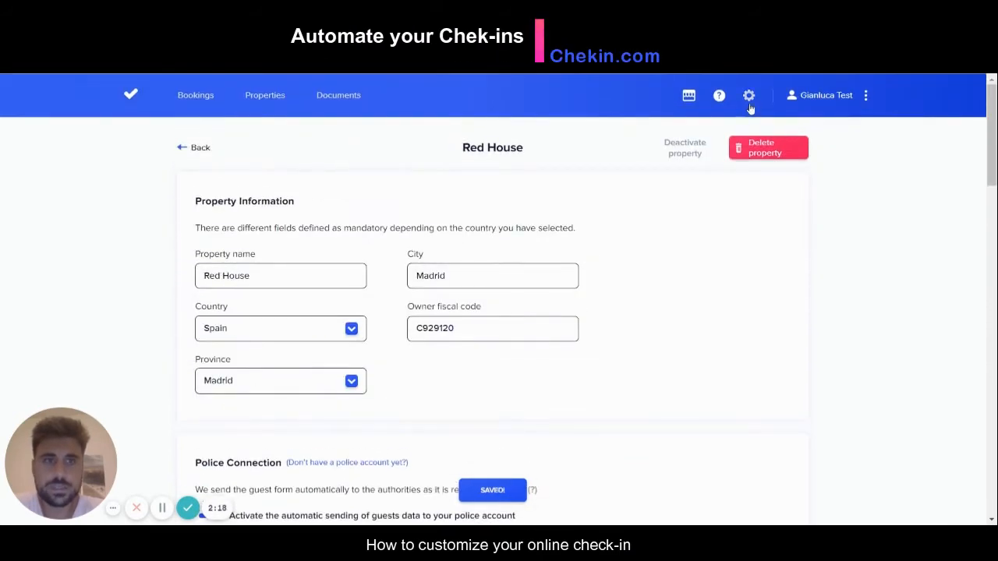
- Create a new email template in the communications settings, named "Check-in" with the subject "Online check-in - mandatory"
{"action": "left_click", "coordinate": [748, 98]}
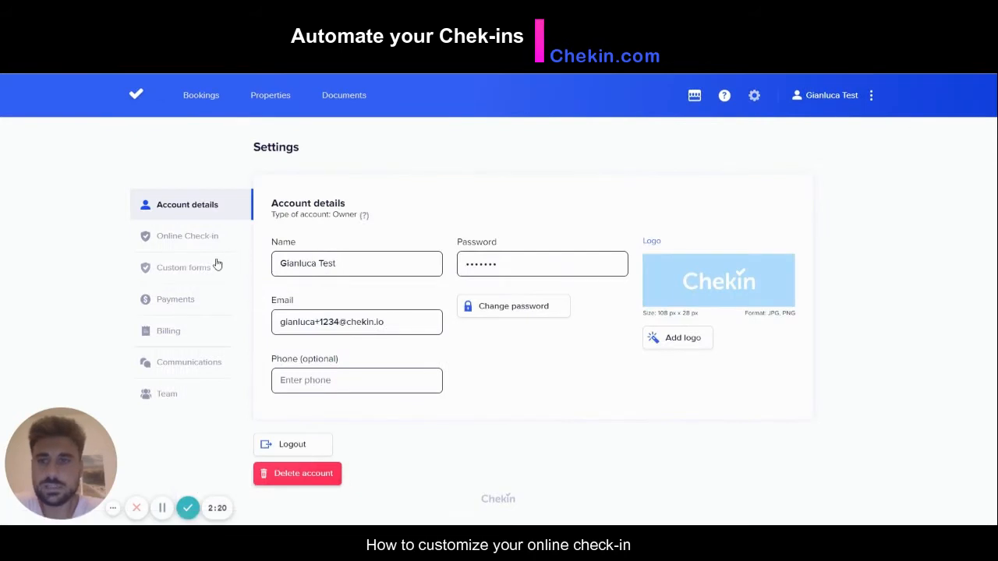
{"action": "left_click", "coordinate": [185, 368]}
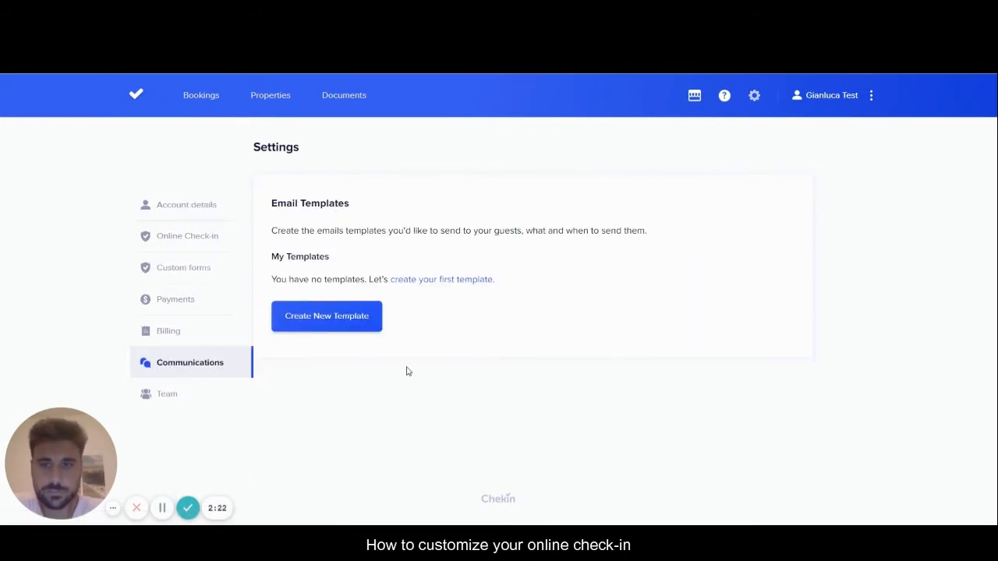
{"action": "left_click", "coordinate": [360, 323]}
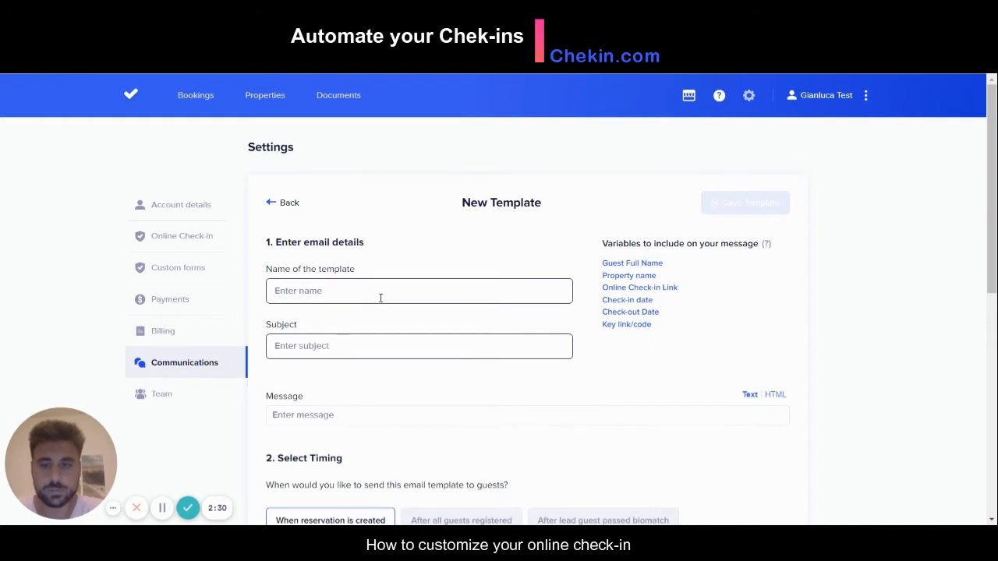
{"action": "type", "text": "Check-in"}
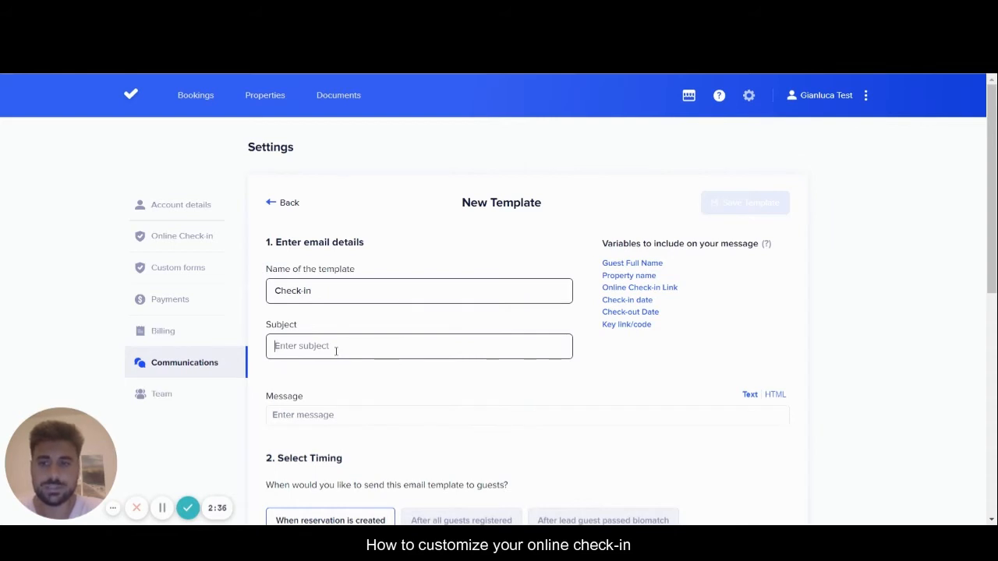
{"action": "type", "text": "Onli"}
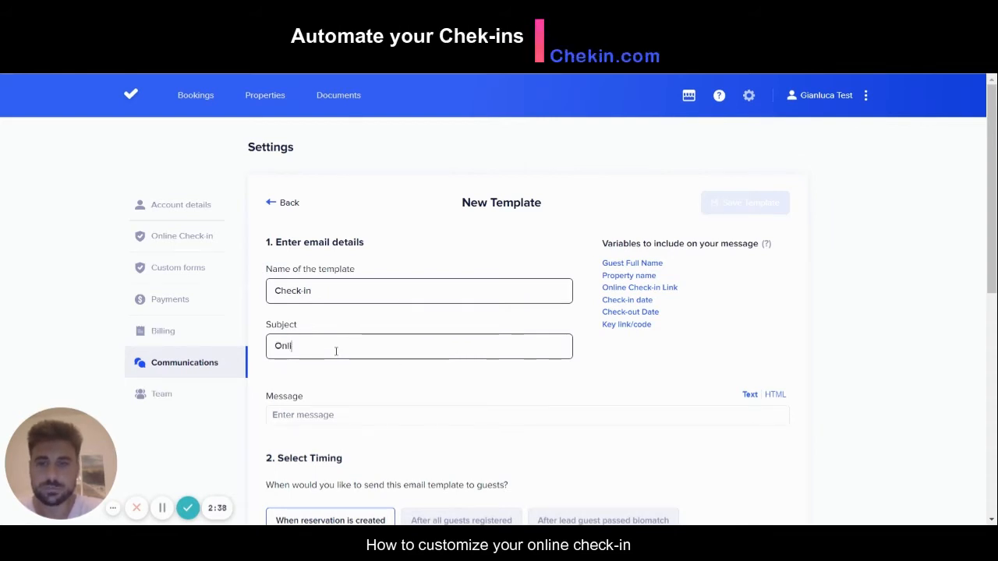
{"action": "type", "text": "ne chec"}
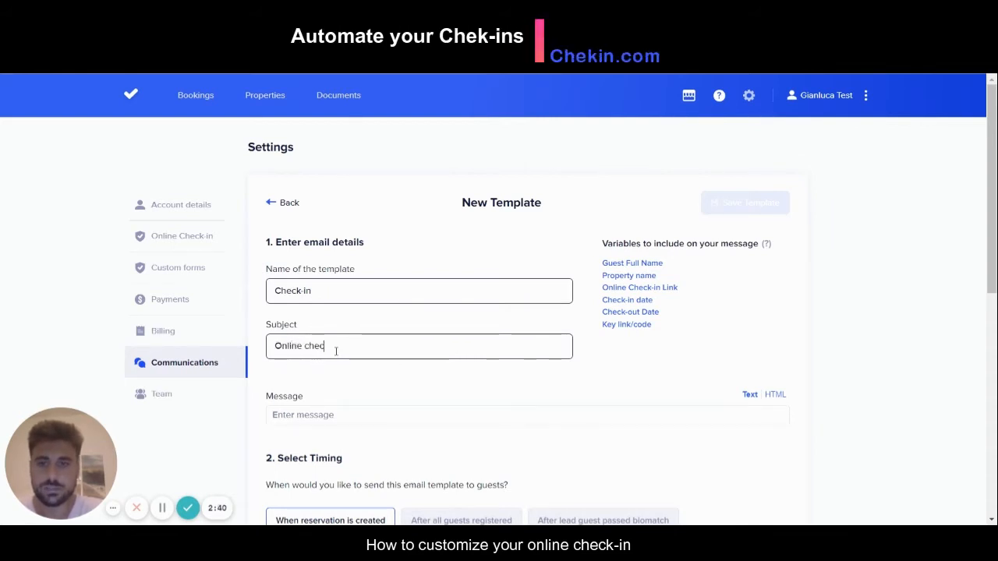
{"action": "type", "text": "k-in - mandatory"}
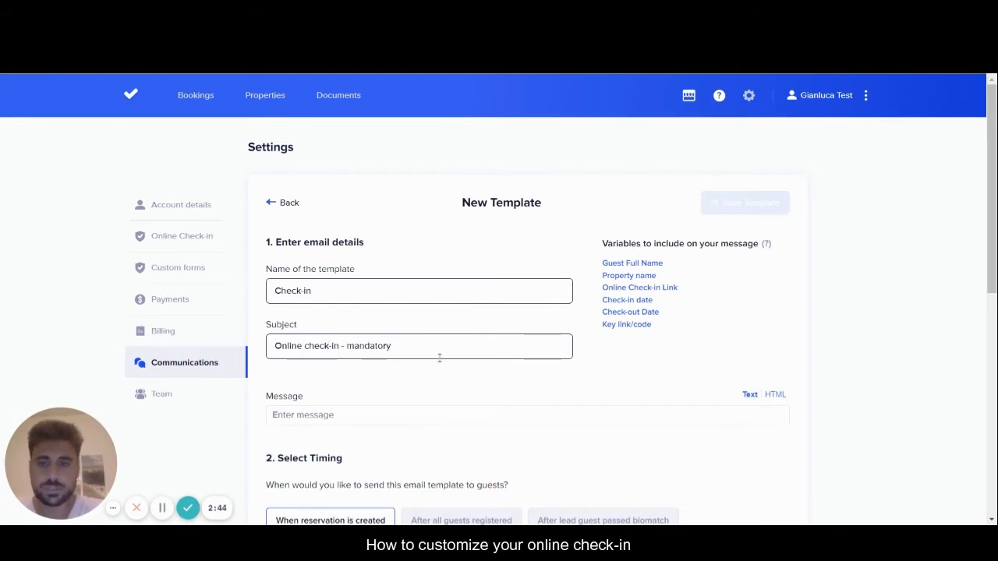
- Write the template message "Hello {guest_full_name}, Please register here prior arrival: {checkin_online_link}", inserting the guest name and online check-in link variables and separating the greeting with a blank line
{"action": "scroll", "coordinate": [429, 355], "scroll_direction": "down", "scroll_amount": 1}
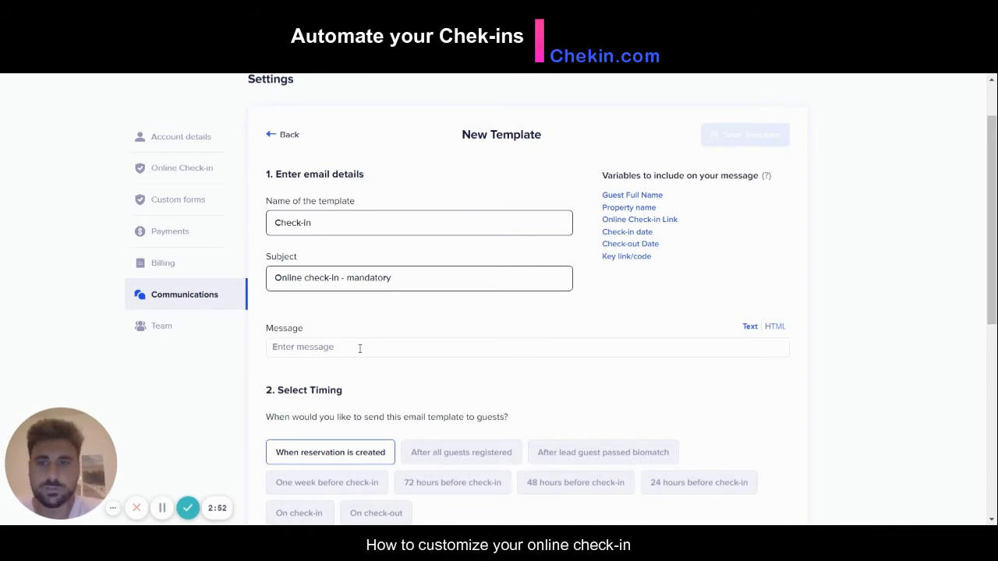
{"action": "type", "text": "Hello"}
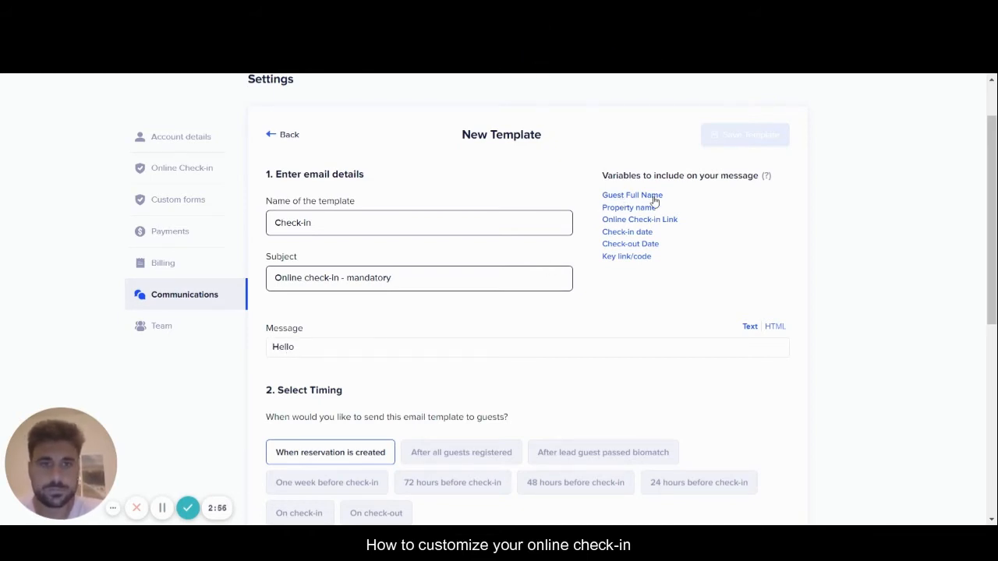
{"action": "left_click", "coordinate": [652, 197]}
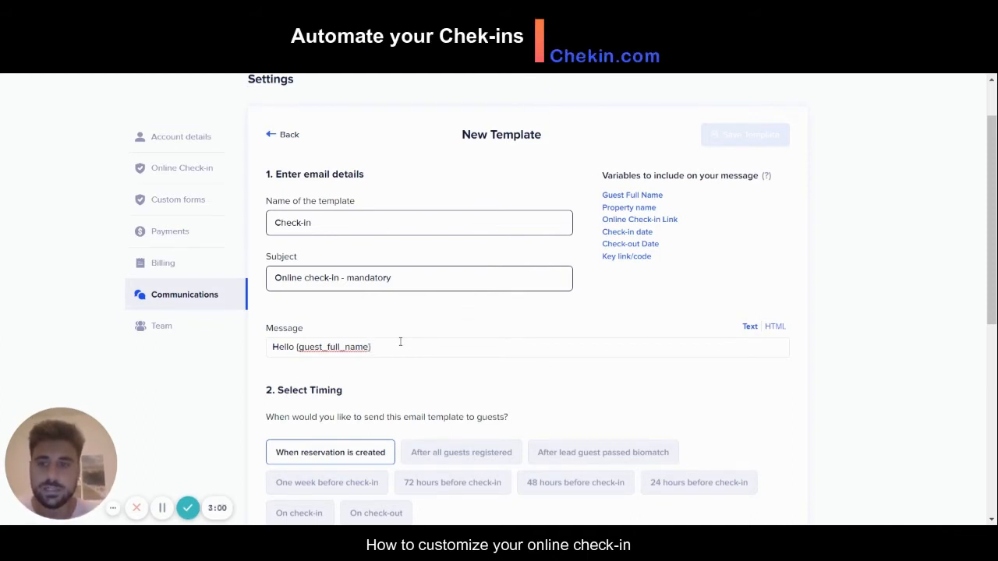
{"action": "type", "text": ","}
{"action": "key", "text": "Return"}
{"action": "key", "text": "Return"}
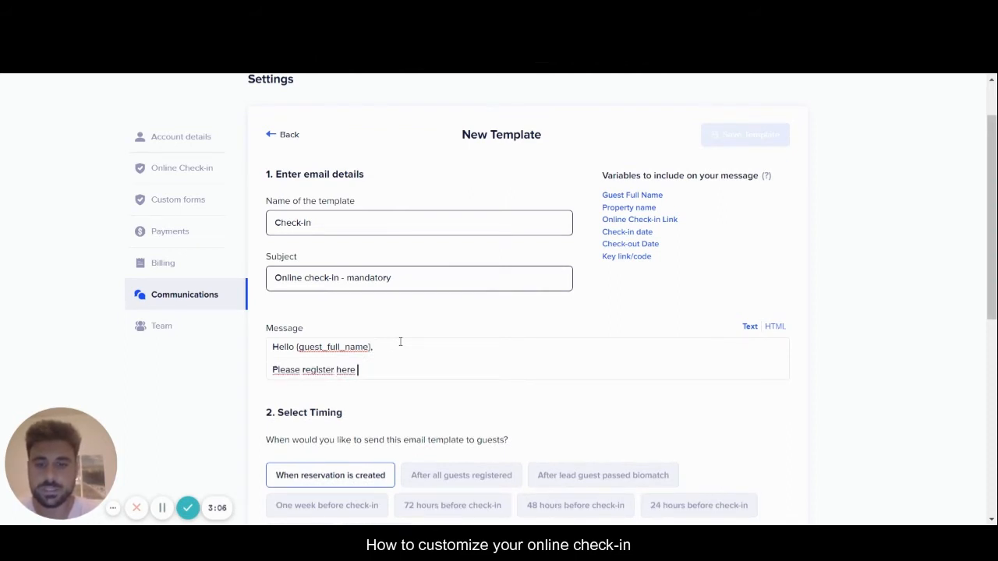
{"action": "type", "text": "Please register here prior arrival:"}
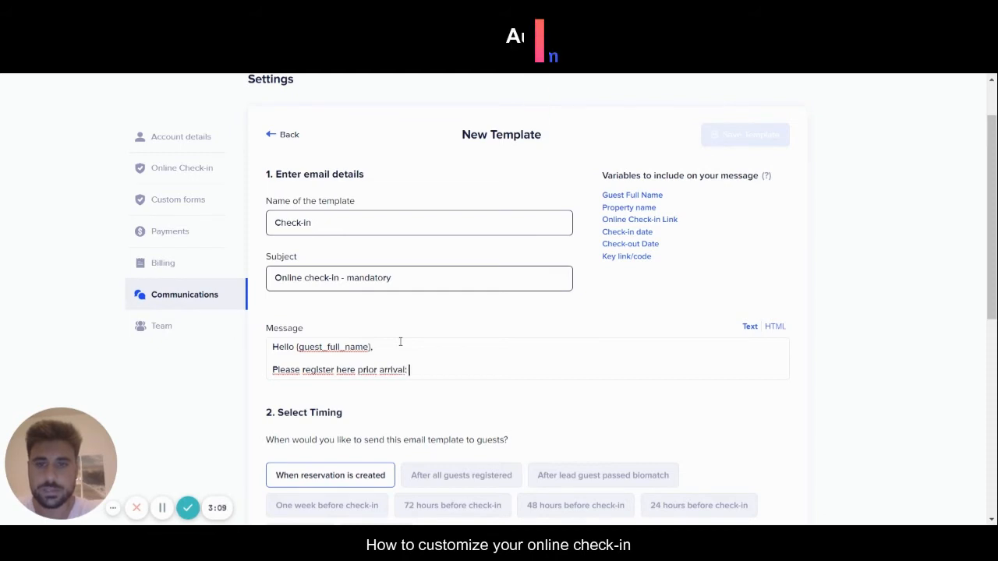
{"action": "left_click", "coordinate": [655, 221]}
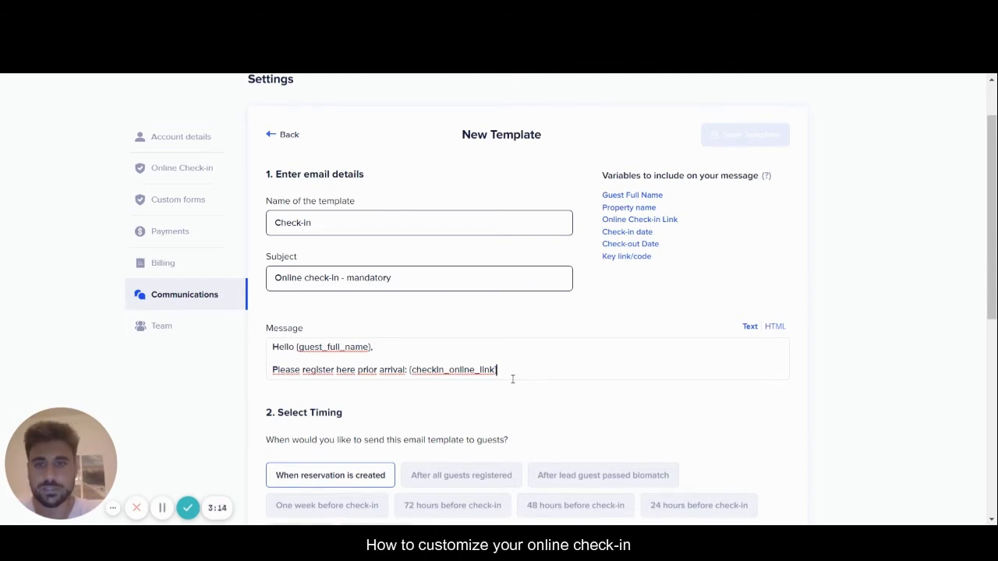
- Add the sentence "This is mandatory." on a new line below the check-in link in the template message
{"action": "key", "text": "Return"}
{"action": "type", "text": "This is"}
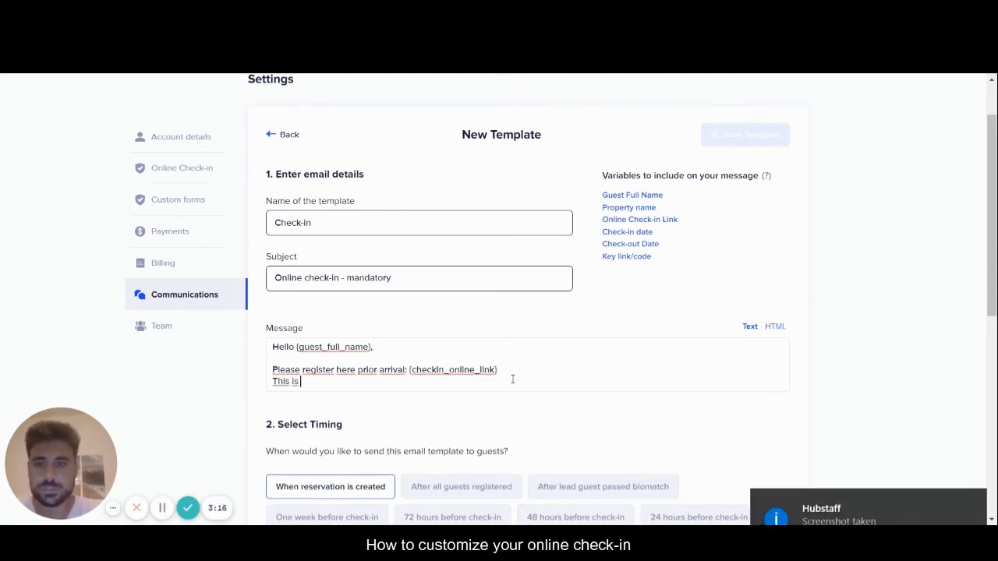
{"action": "type", "text": " man"}
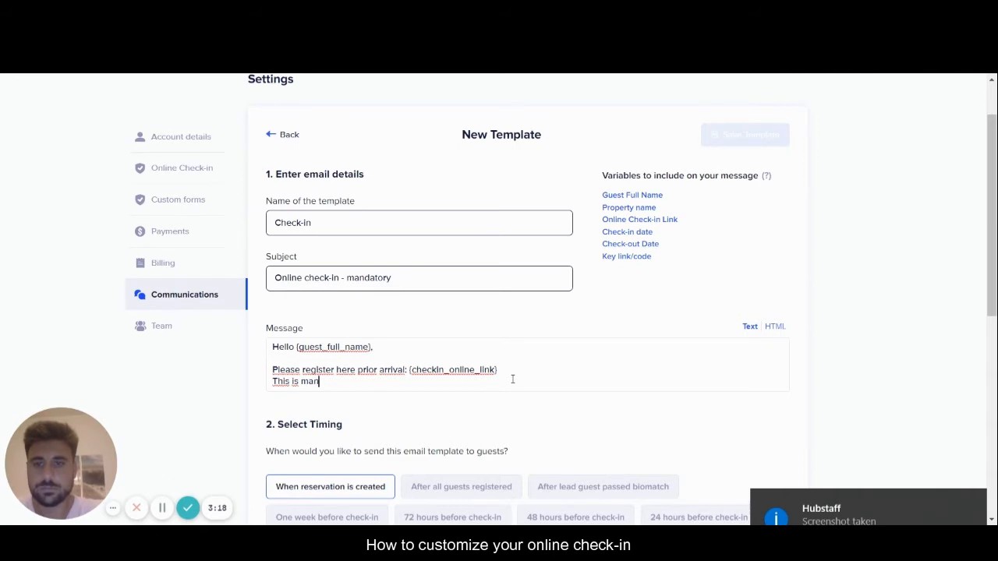
{"action": "type", "text": "datory"}
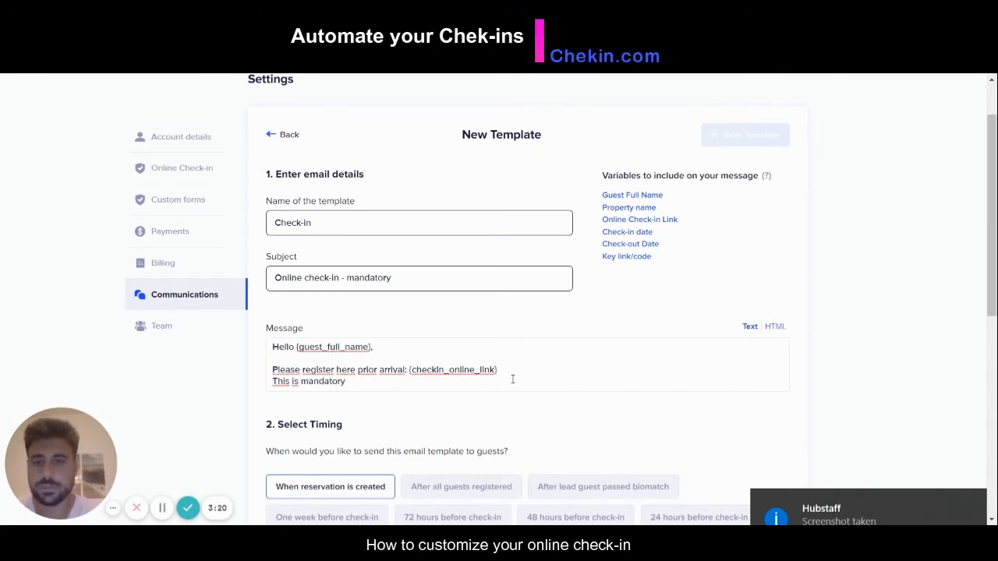
{"action": "type", "text": "."}
- Close the template message with "Thanks," and the sender's first name, each preceded by a blank line
{"action": "key", "text": "Return"}
{"action": "key", "text": "Return"}
{"action": "type", "text": "Thank"}
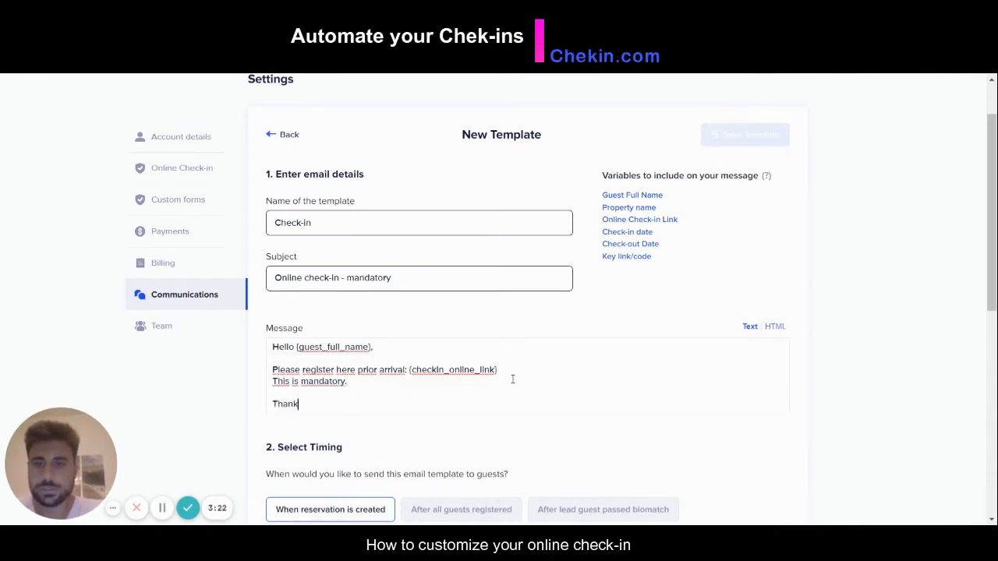
{"action": "type", "text": "s,"}
{"action": "key", "text": "Return"}
{"action": "key", "text": "Return"}
{"action": "type", "text": "Gianluca"}
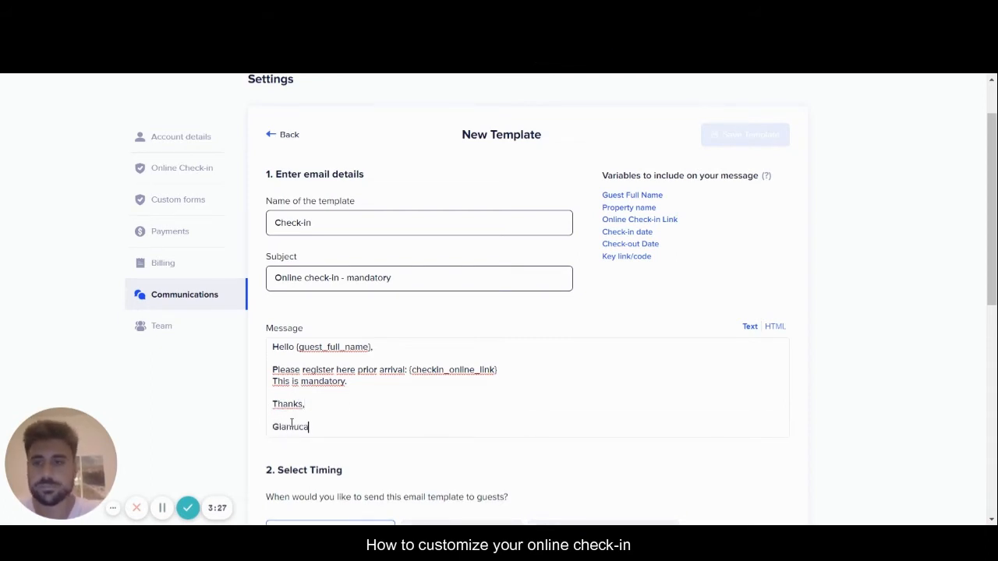
{"action": "left_click", "coordinate": [162, 508]}
{"action": "left_click", "coordinate": [162, 507]}
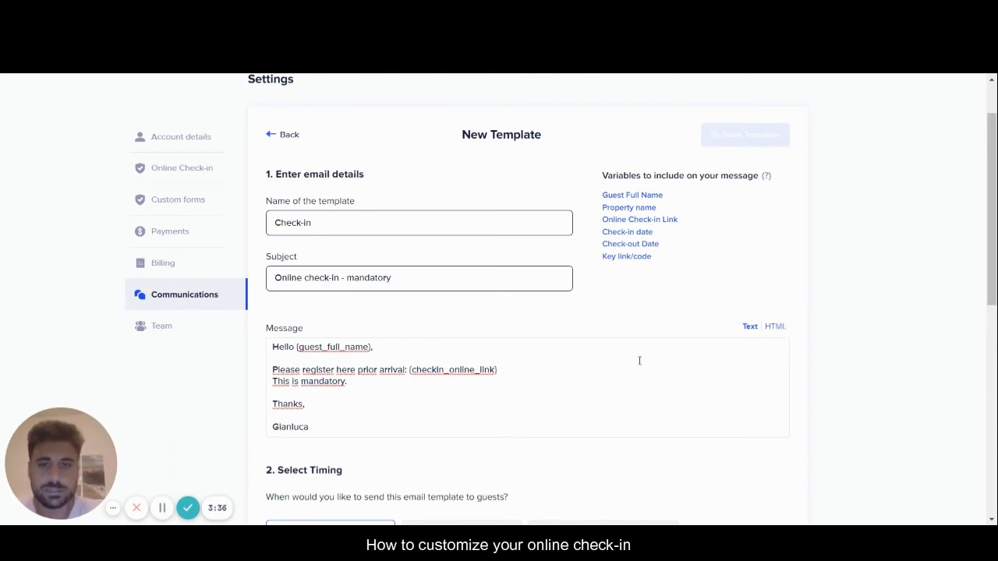
- Set the template's sending times to one week, 72, 48 and 24 hours before check-in, excluding when the reservation is created
{"action": "scroll", "coordinate": [639, 360], "scroll_direction": "down", "scroll_amount": 5}
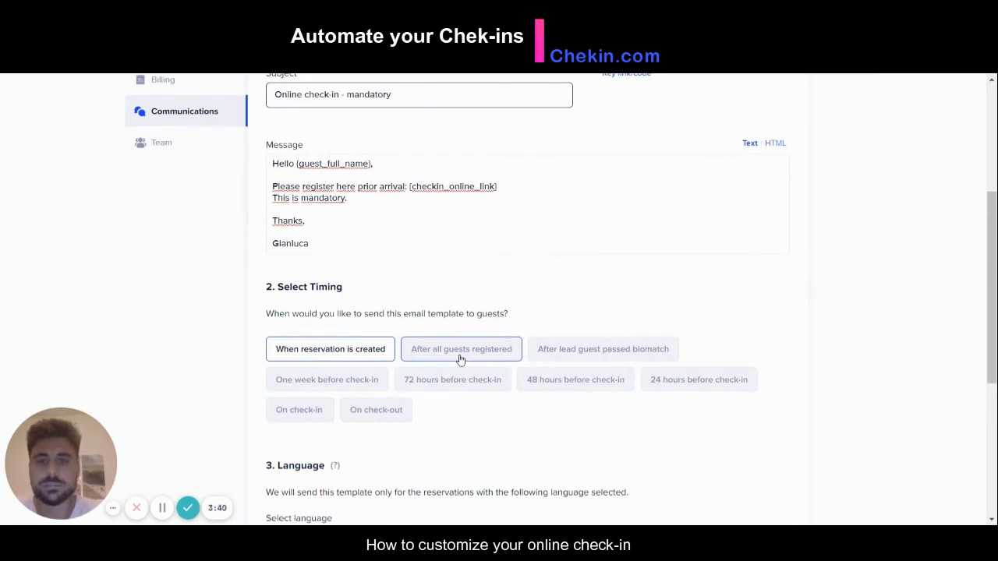
{"action": "left_click", "coordinate": [380, 356]}
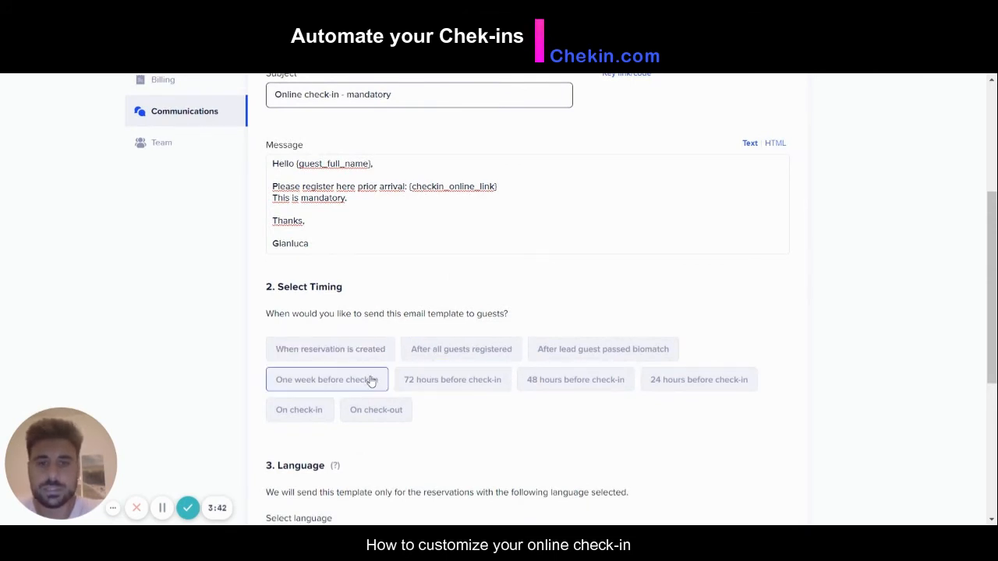
{"action": "left_click", "coordinate": [374, 381]}
{"action": "left_click", "coordinate": [428, 382]}
{"action": "left_click", "coordinate": [538, 382]}
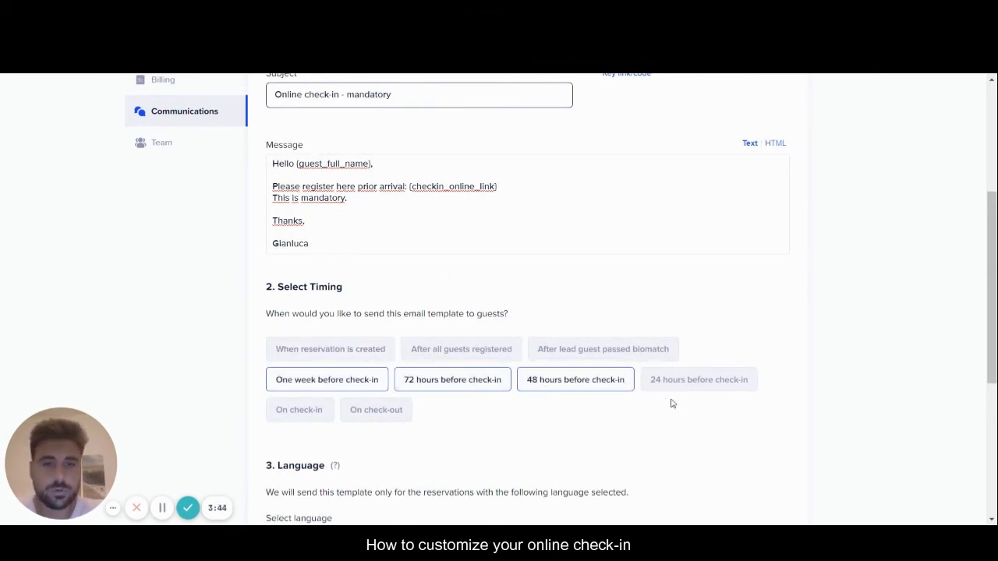
{"action": "left_click", "coordinate": [698, 383]}
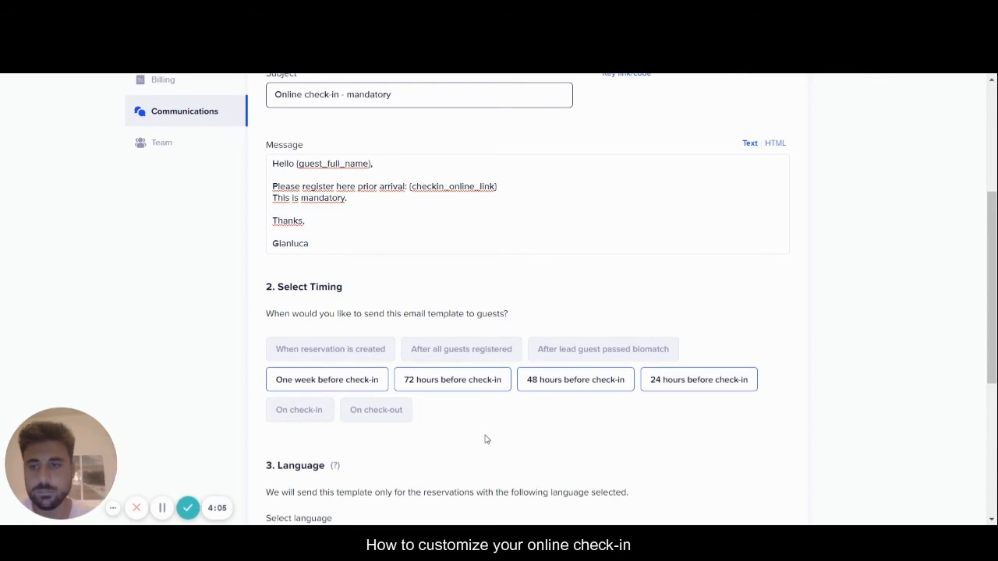
- Restrict the template to reservations whose language is English
{"action": "scroll", "coordinate": [188, 487], "scroll_direction": "down", "scroll_amount": 2}
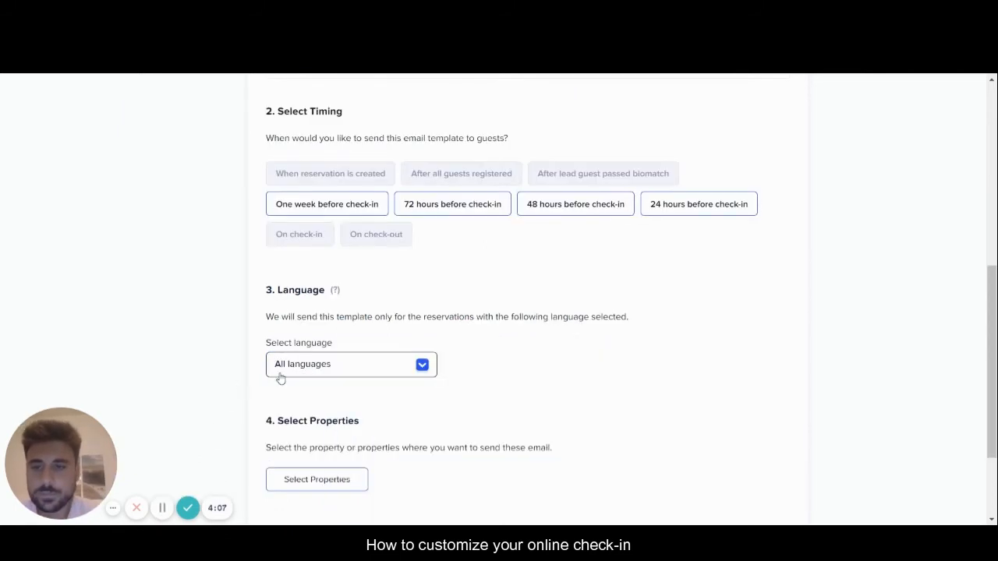
{"action": "left_click", "coordinate": [422, 365]}
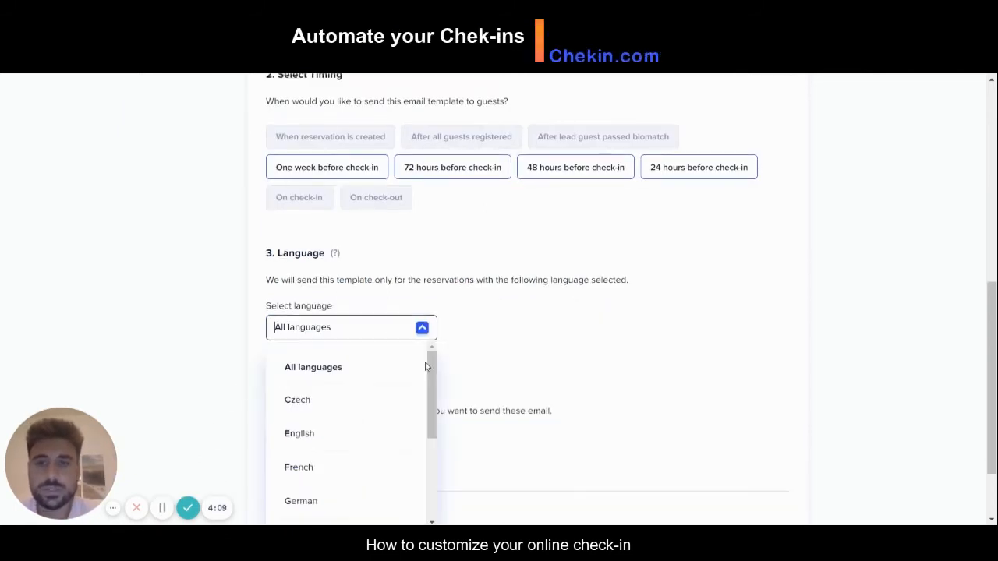
{"action": "type", "text": "engli"}
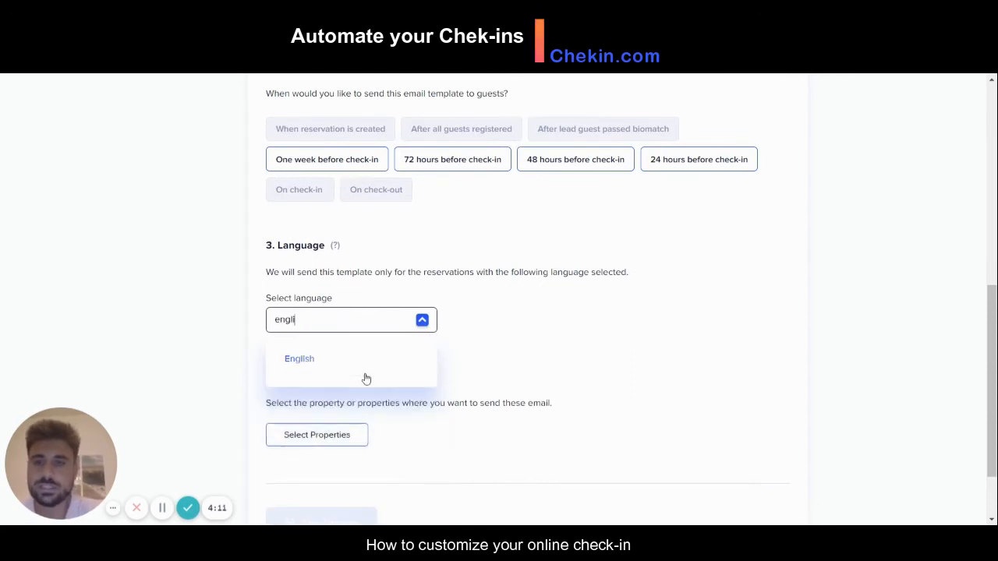
{"action": "left_click", "coordinate": [343, 369]}
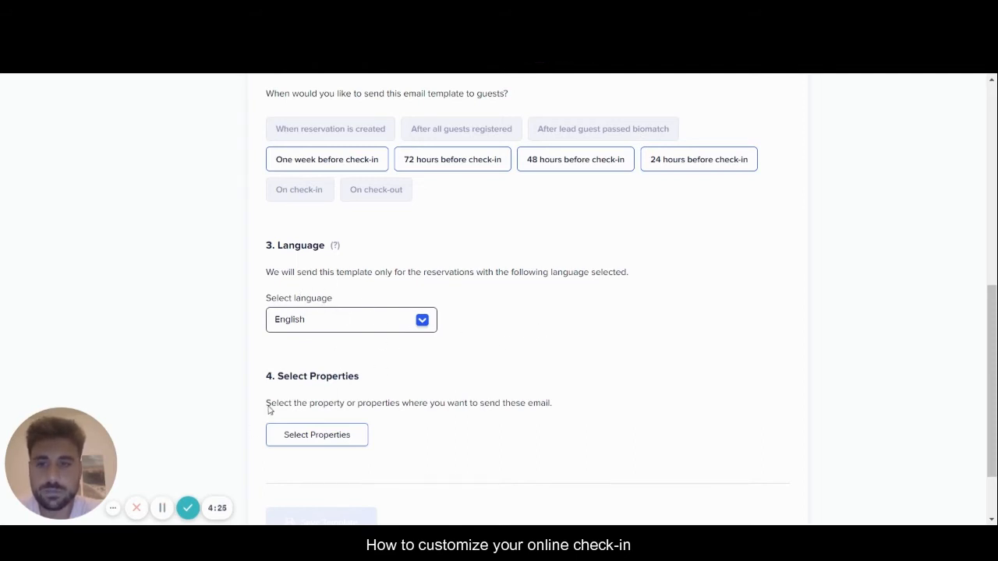
- Apply the email template to all properties and save it
{"action": "scroll", "coordinate": [269, 409], "scroll_direction": "up", "scroll_amount": 6}
{"action": "scroll", "coordinate": [437, 390], "scroll_direction": "down", "scroll_amount": 4}
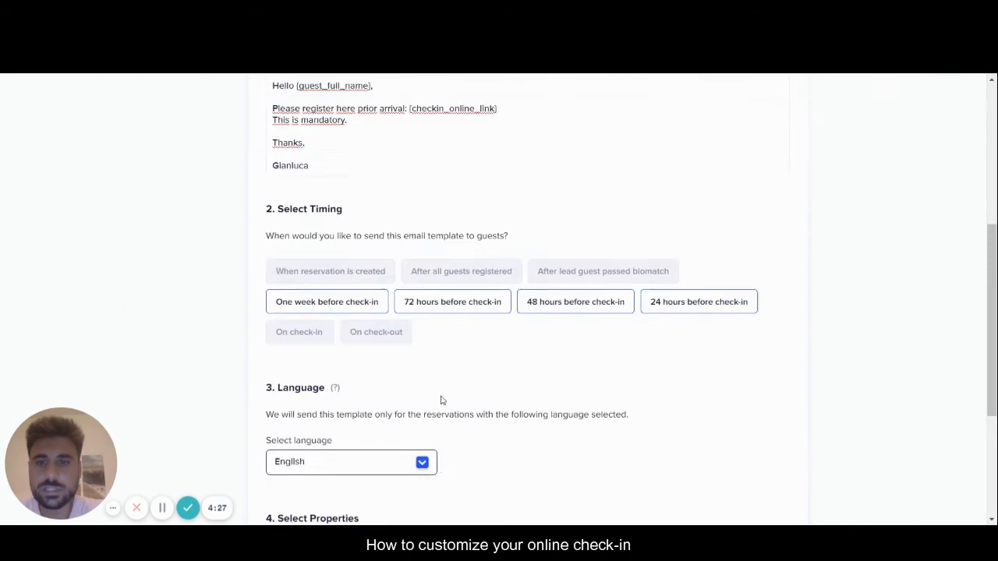
{"action": "scroll", "coordinate": [440, 400], "scroll_direction": "down", "scroll_amount": 3}
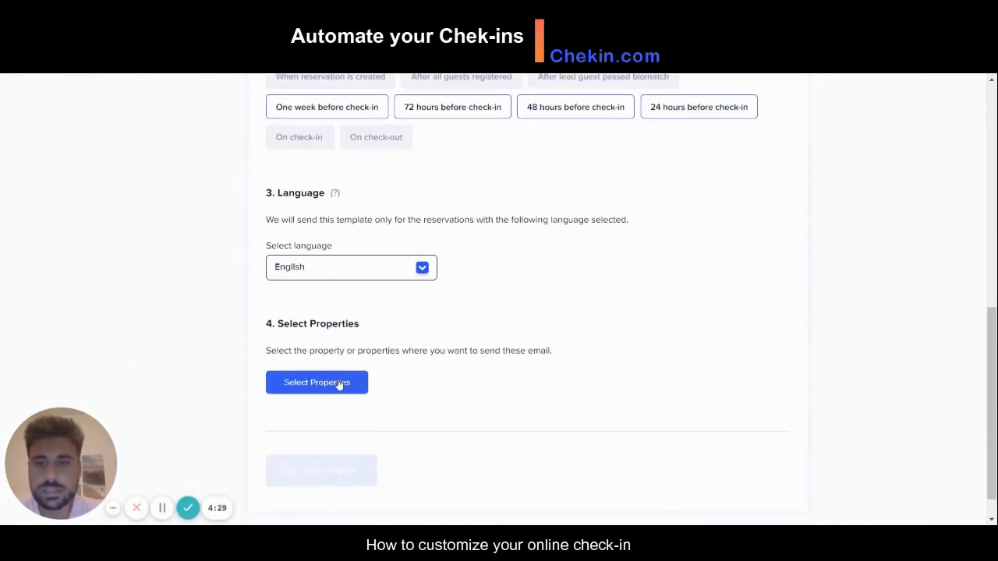
{"action": "left_click", "coordinate": [163, 510]}
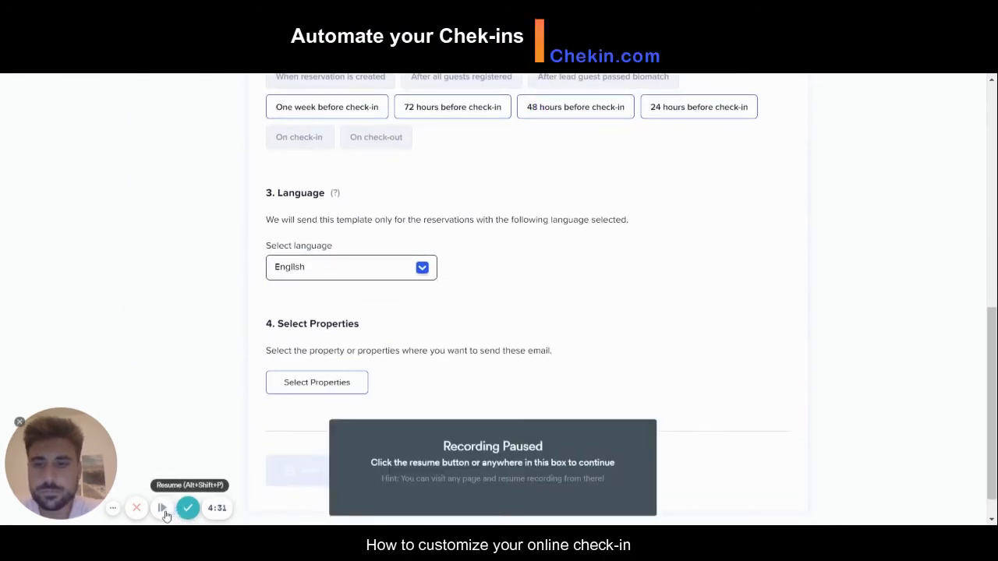
{"action": "left_click", "coordinate": [164, 510]}
{"action": "left_click", "coordinate": [335, 385]}
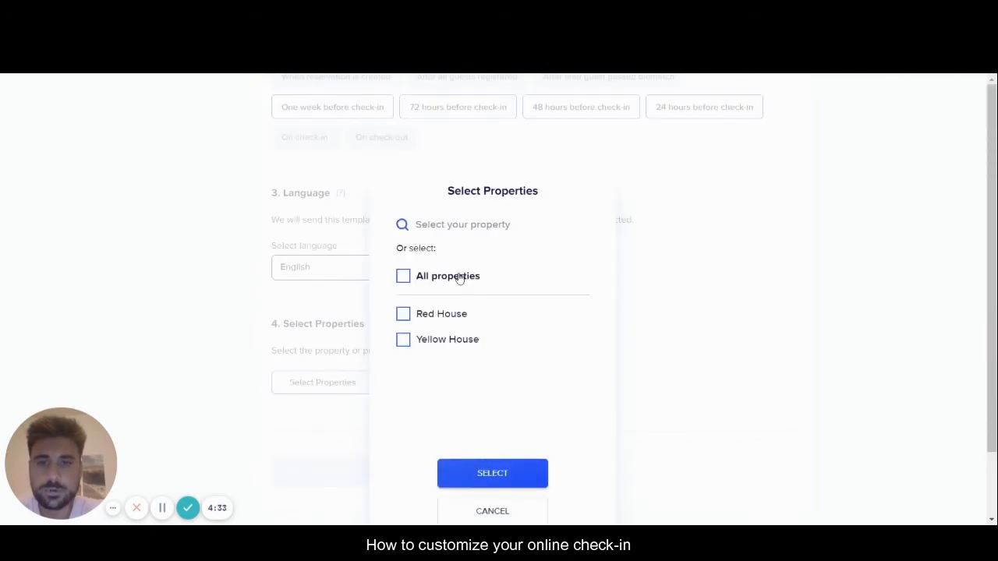
{"action": "left_click", "coordinate": [460, 278]}
{"action": "left_click", "coordinate": [500, 481]}
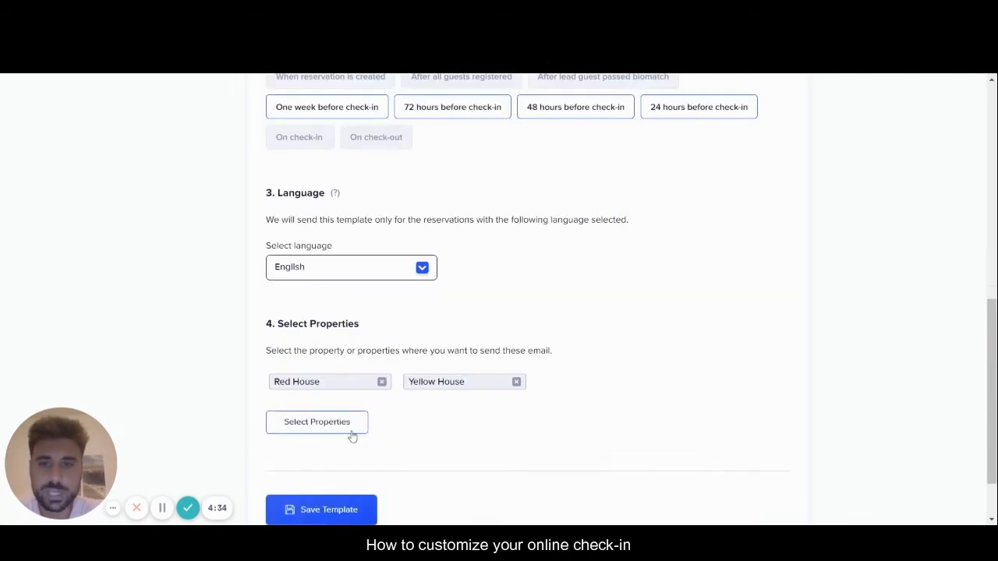
{"action": "left_click", "coordinate": [342, 518]}
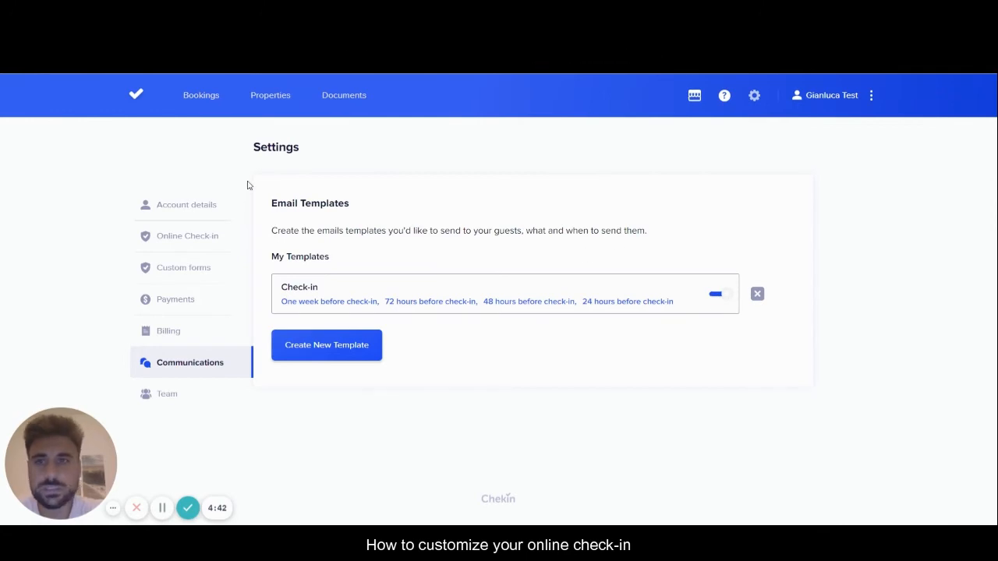
- Open the upcoming Red House booking and review its automatic online check-in sending times and booking information
{"action": "left_click", "coordinate": [212, 100]}
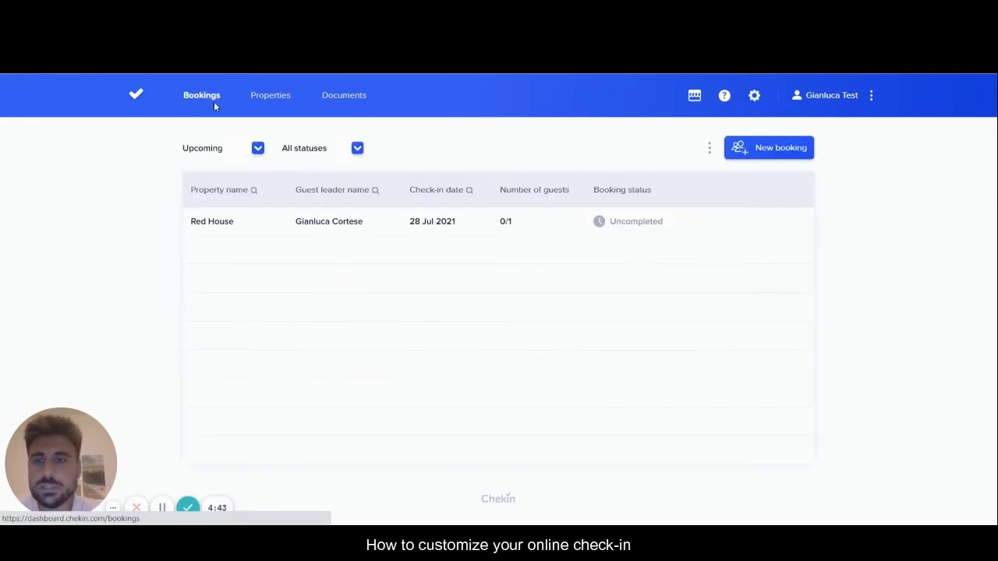
{"action": "left_click", "coordinate": [337, 227]}
{"action": "scroll", "coordinate": [465, 318], "scroll_direction": "down", "scroll_amount": 7}
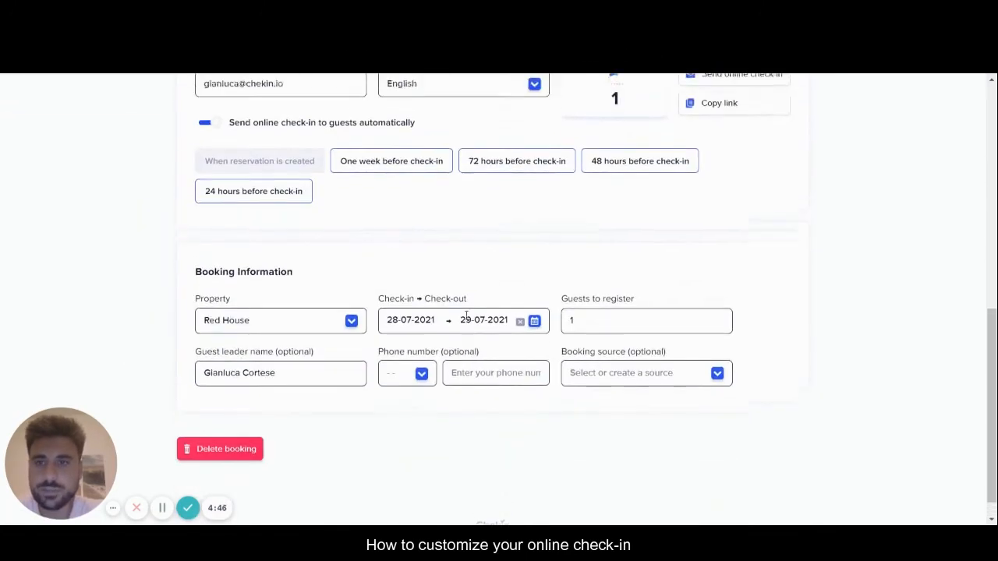
{"action": "scroll", "coordinate": [465, 318], "scroll_direction": "up", "scroll_amount": 1}
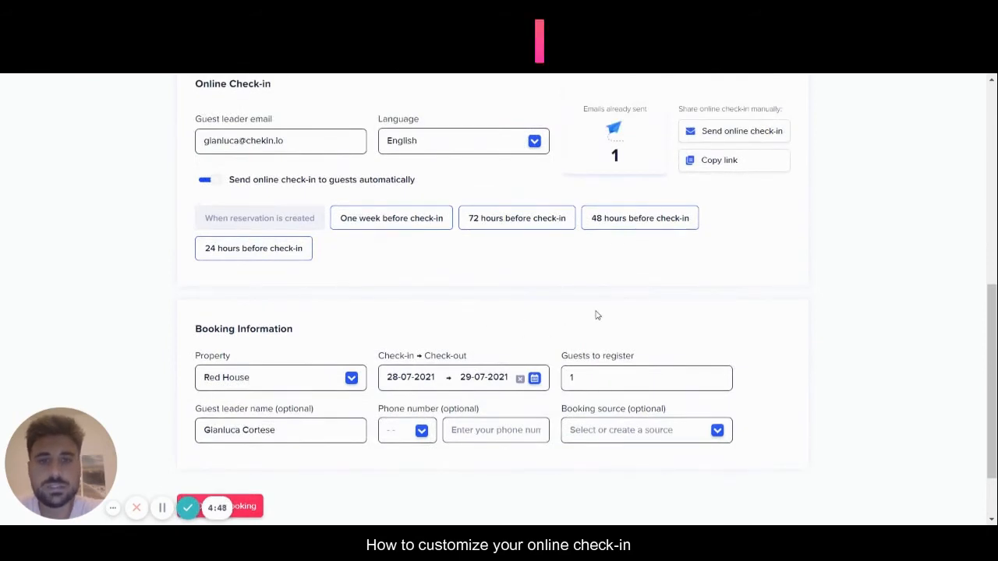
{"action": "scroll", "coordinate": [597, 315], "scroll_direction": "up", "scroll_amount": 4}
{"action": "scroll", "coordinate": [597, 315], "scroll_direction": "down", "scroll_amount": 4}
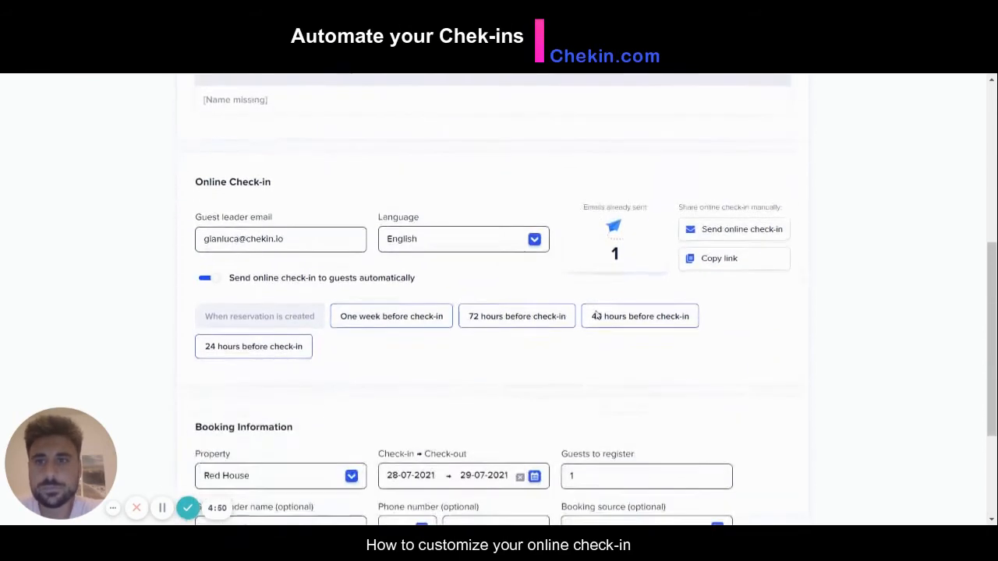
{"action": "scroll", "coordinate": [477, 258], "scroll_direction": "up", "scroll_amount": 2}
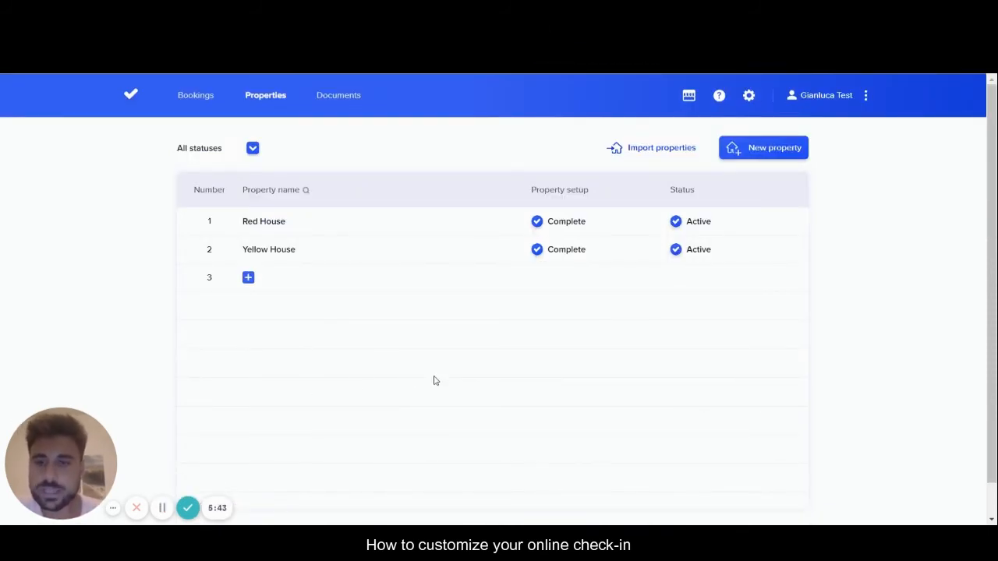
- Create a new custom guest form in the account settings, named "Checkin", with Spain as the country
{"action": "left_click", "coordinate": [747, 97]}
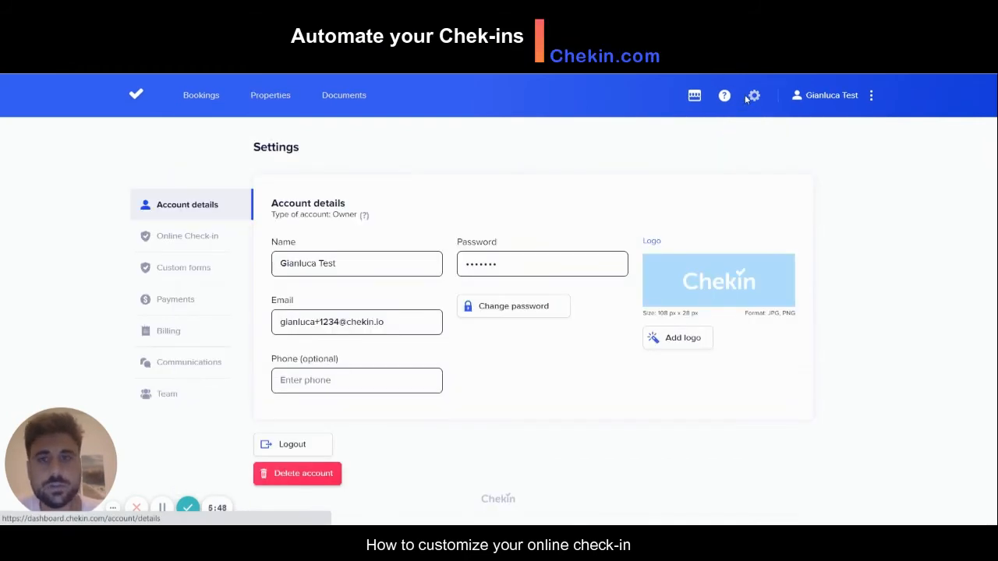
{"action": "left_click", "coordinate": [177, 271]}
{"action": "left_click", "coordinate": [349, 274]}
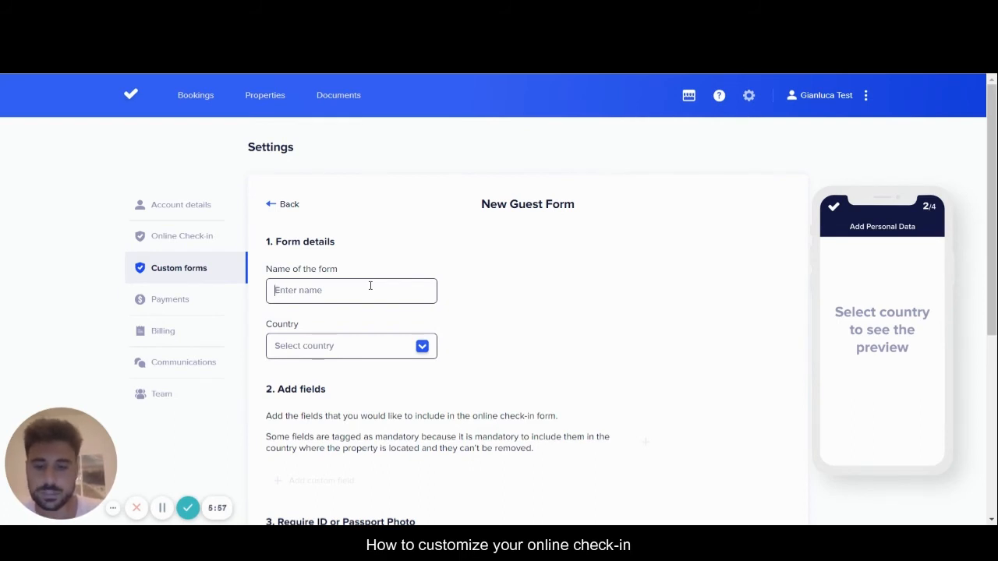
{"action": "type", "text": "Checkin"}
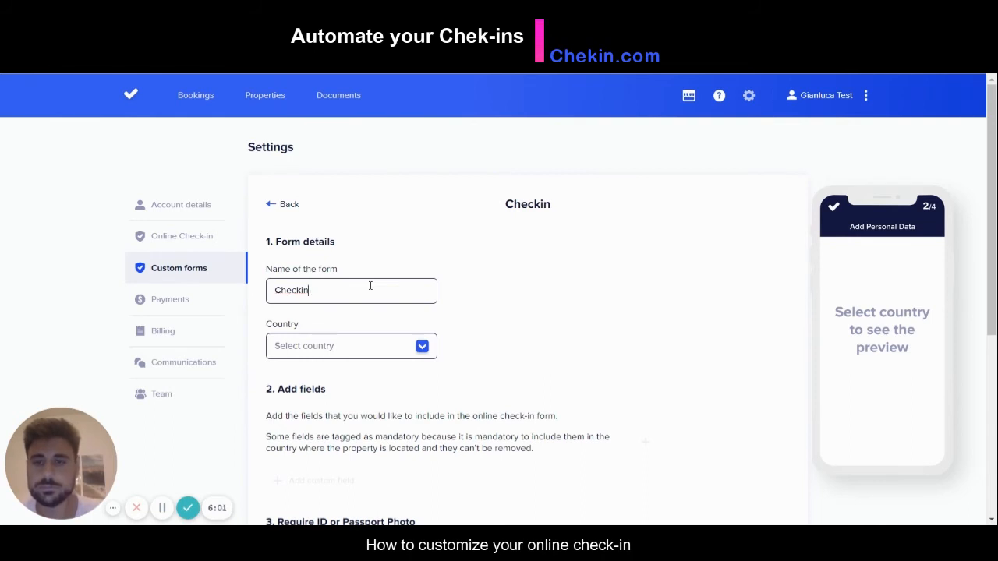
{"action": "left_click", "coordinate": [419, 346]}
{"action": "type", "text": "spa"}
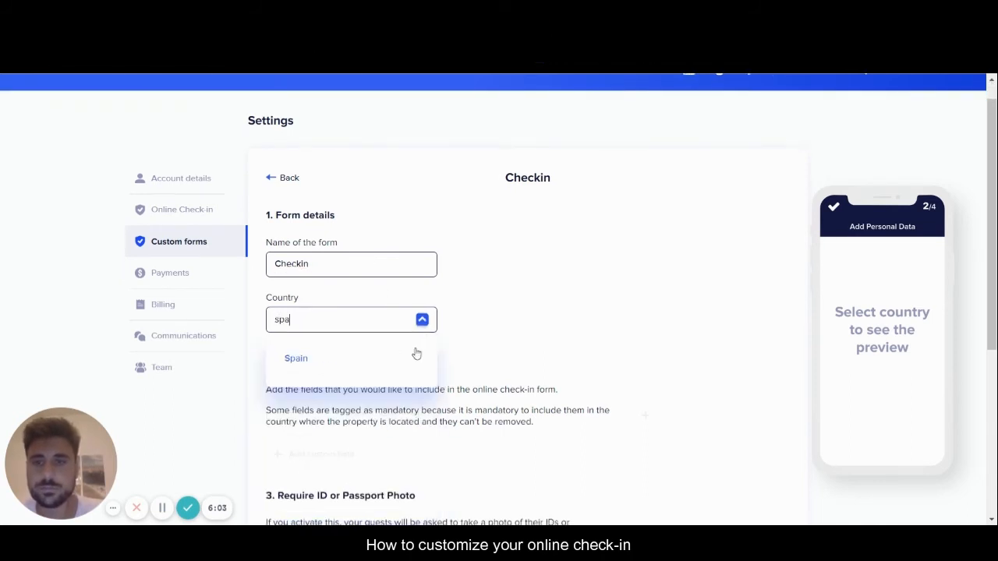
{"action": "left_click", "coordinate": [342, 367]}
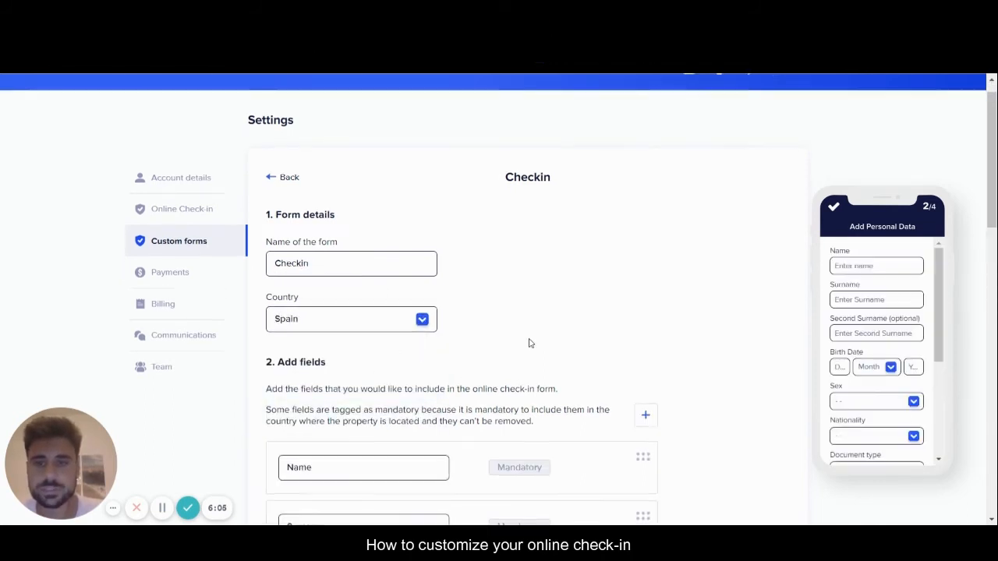
- Review the guest form's fields and make the Email field required
{"action": "scroll", "coordinate": [528, 343], "scroll_direction": "down", "scroll_amount": 5}
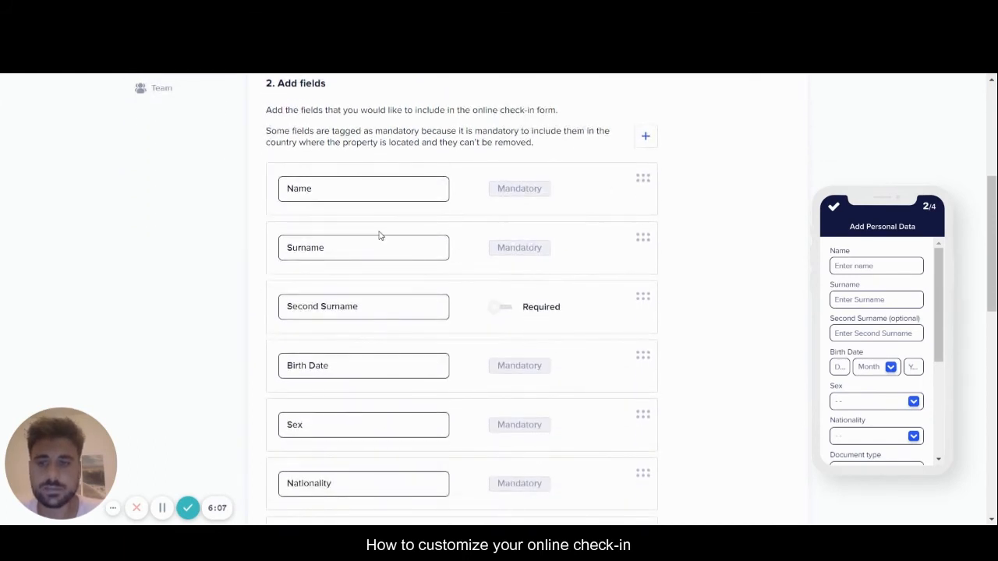
{"action": "scroll", "coordinate": [426, 298], "scroll_direction": "down", "scroll_amount": 4}
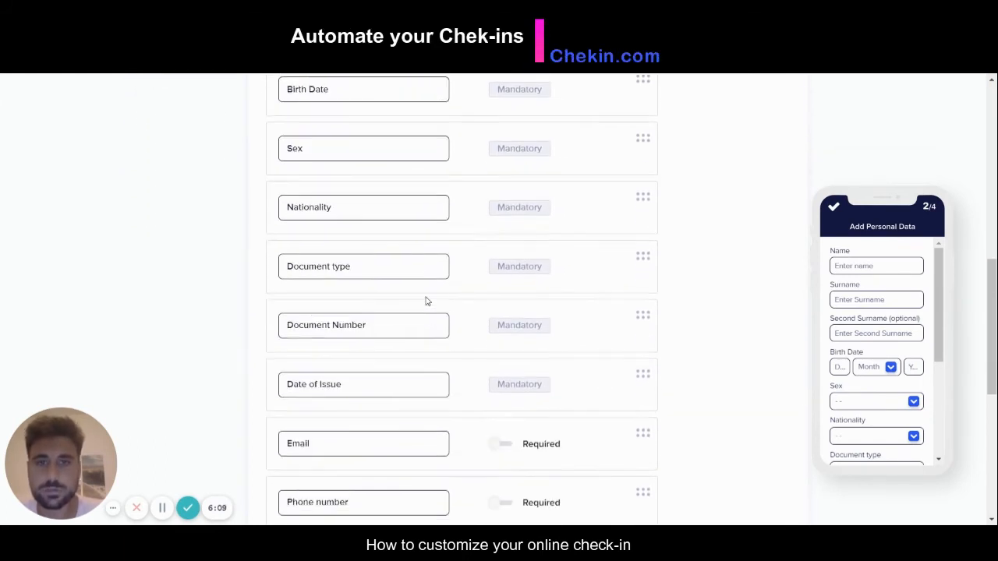
{"action": "scroll", "coordinate": [426, 298], "scroll_direction": "up", "scroll_amount": 3}
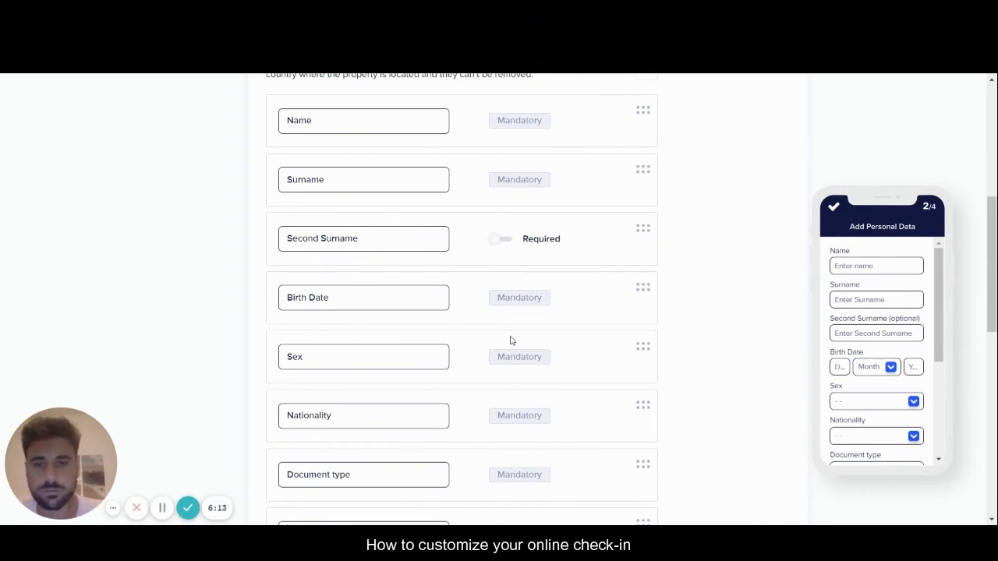
{"action": "scroll", "coordinate": [511, 340], "scroll_direction": "down", "scroll_amount": 4}
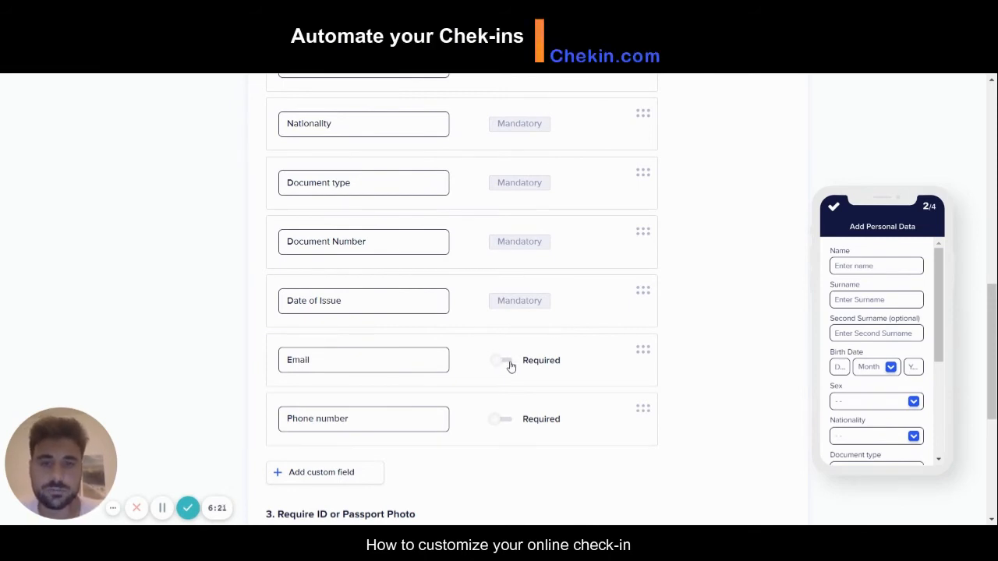
{"action": "left_click", "coordinate": [509, 363]}
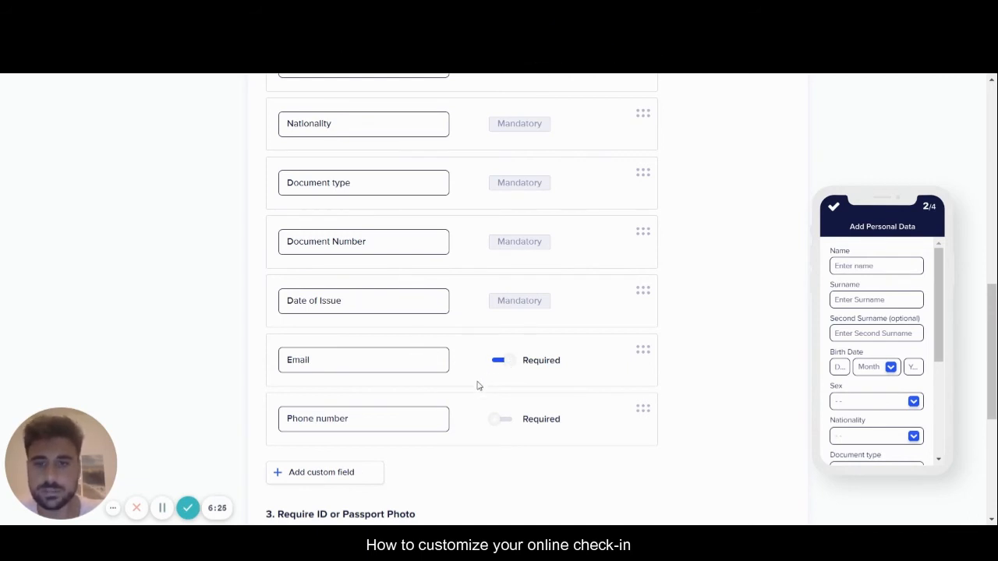
- Add a custom field to the guest form and start defining a new one of type File Uploader
{"action": "scroll", "coordinate": [481, 435], "scroll_direction": "down", "scroll_amount": 2}
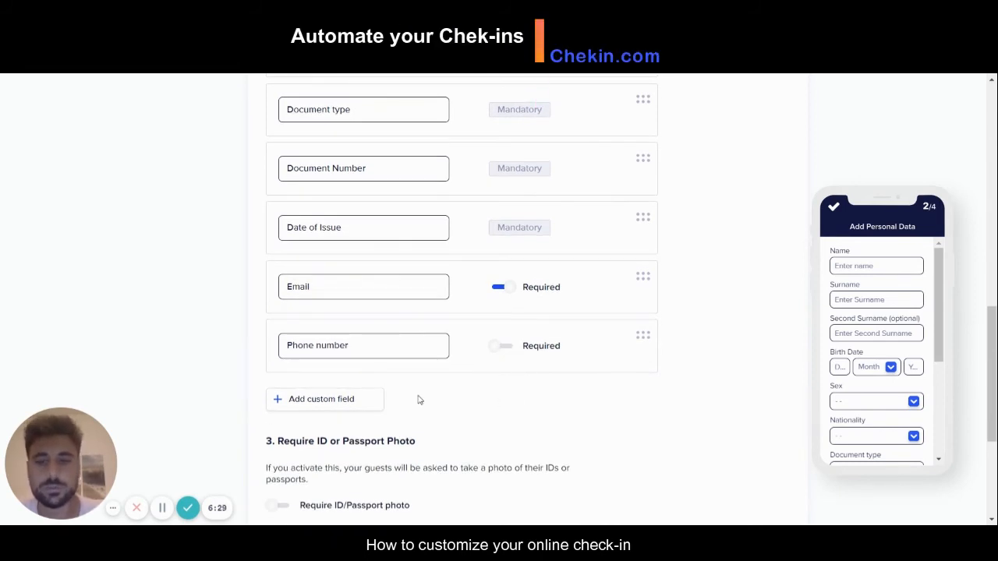
{"action": "left_click", "coordinate": [338, 404]}
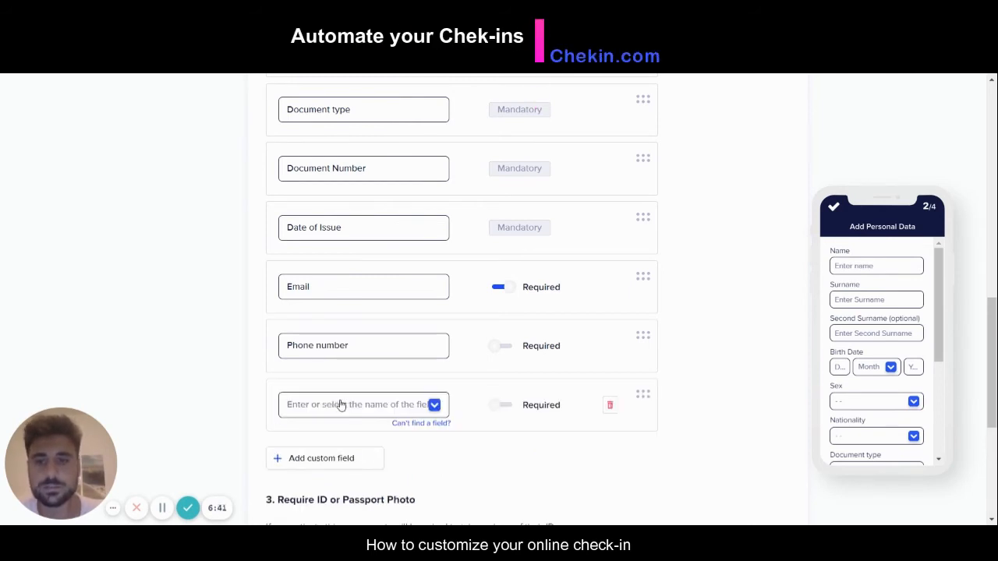
{"action": "left_click", "coordinate": [434, 406]}
{"action": "left_click", "coordinate": [363, 443]}
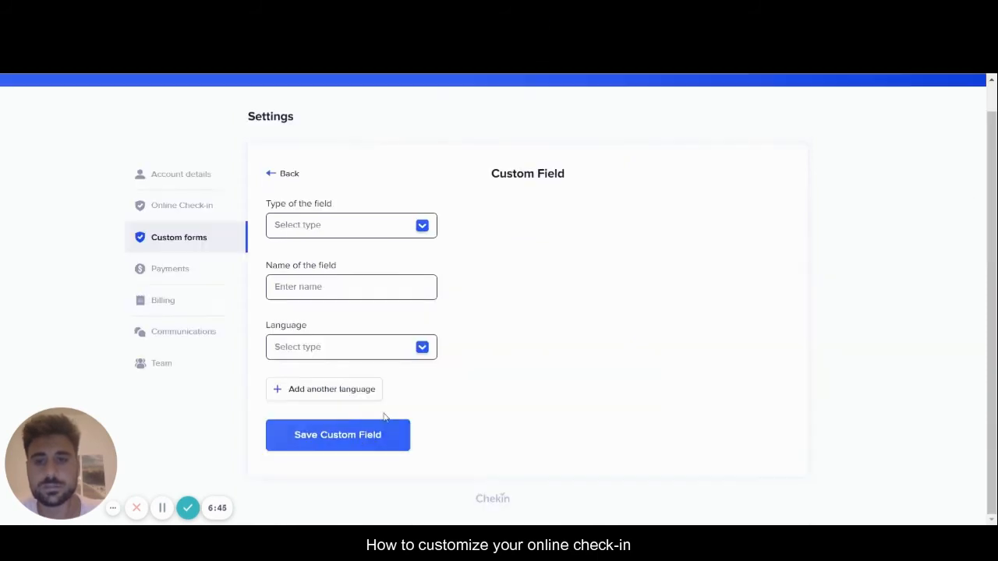
{"action": "left_click", "coordinate": [421, 227]}
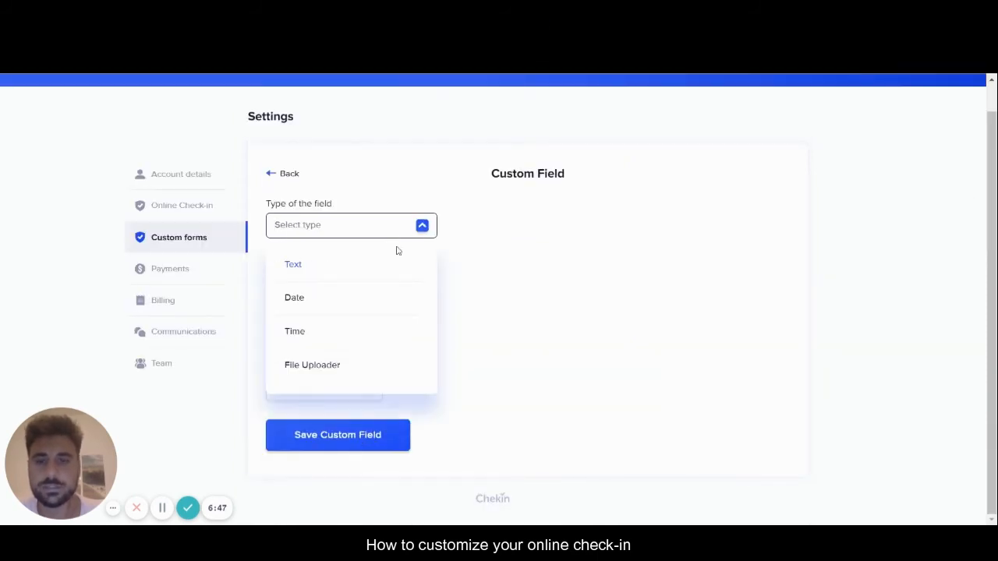
{"action": "left_click", "coordinate": [333, 379]}
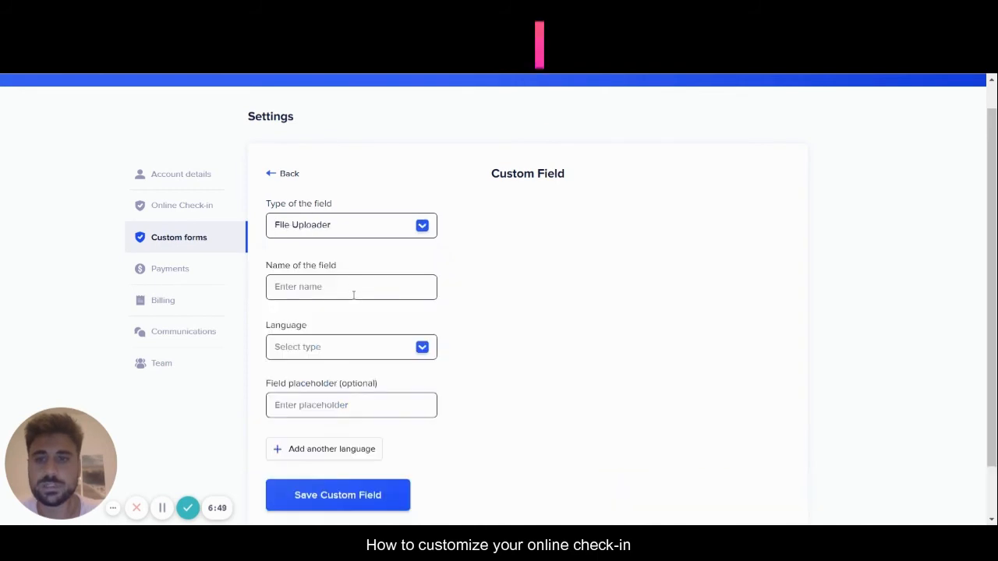
- Name the new custom field "Negative PCR result" and set its language to English
{"action": "left_click", "coordinate": [353, 295]}
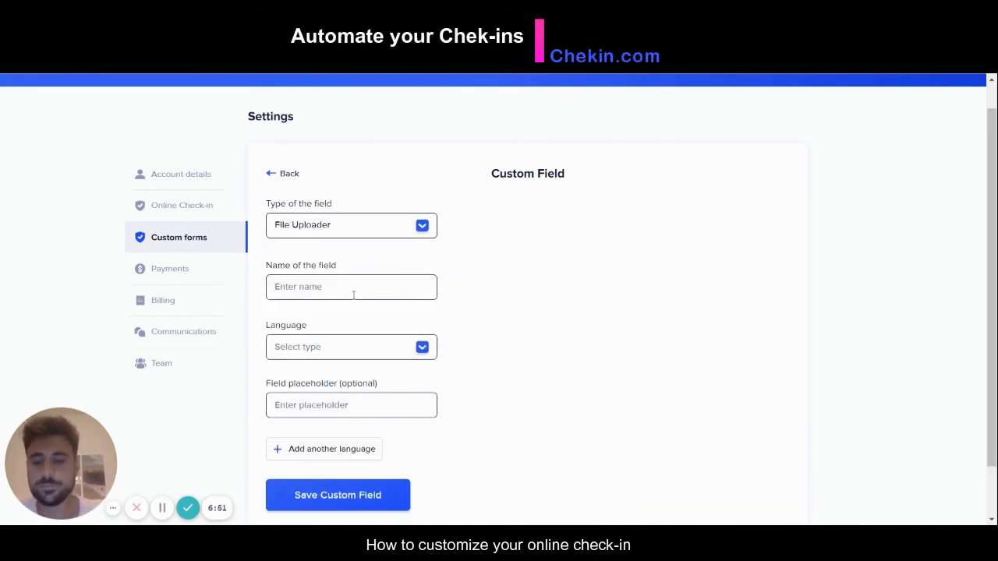
{"action": "type", "text": "Nega"}
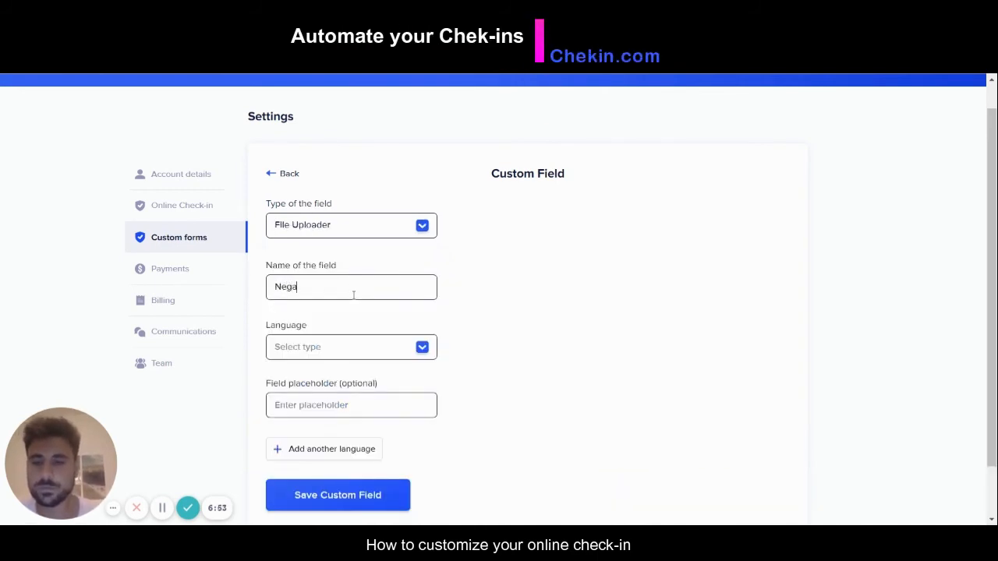
{"action": "type", "text": "tive PCR result"}
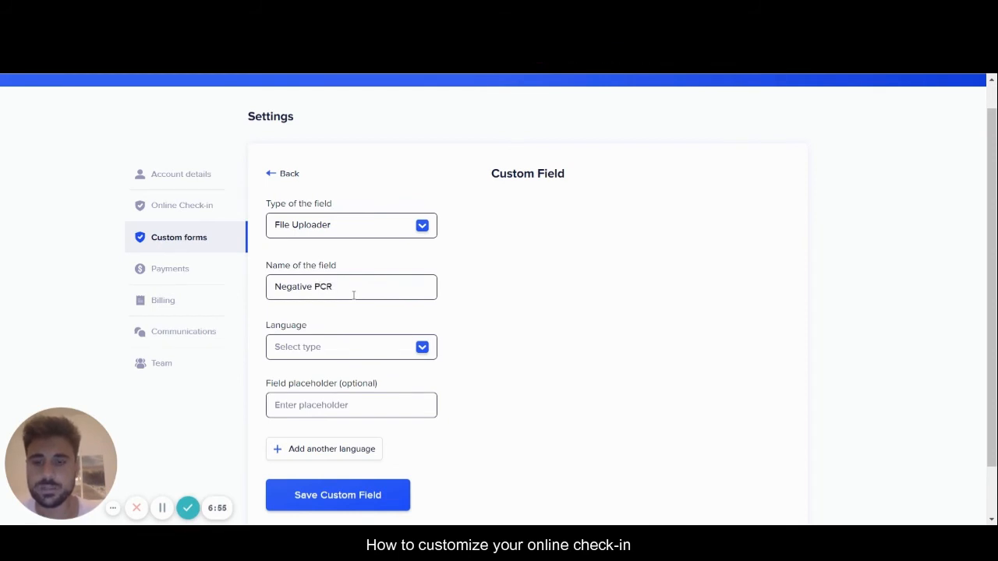
{"action": "left_click", "coordinate": [406, 350]}
{"action": "type", "text": "engl"}
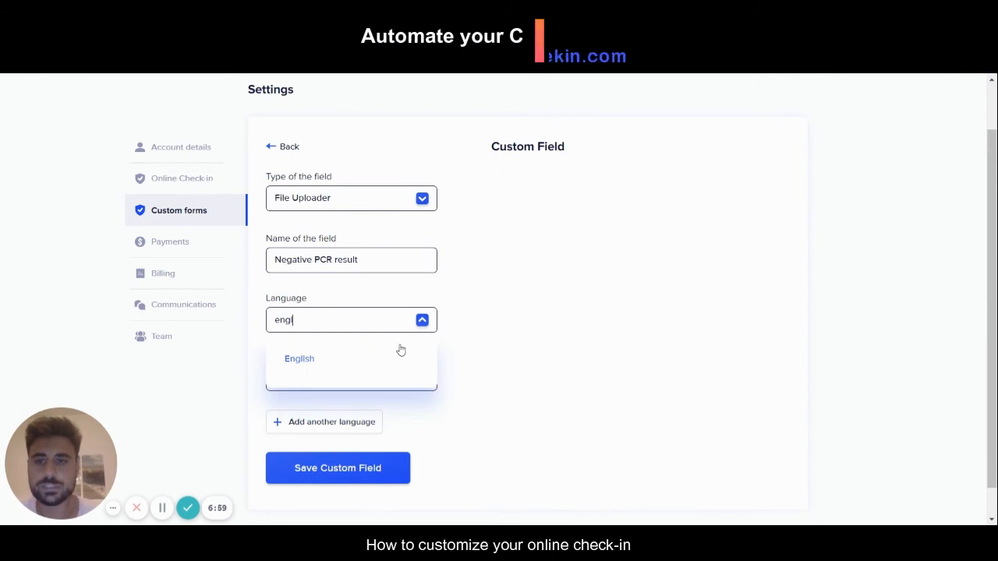
{"action": "left_click", "coordinate": [371, 355]}
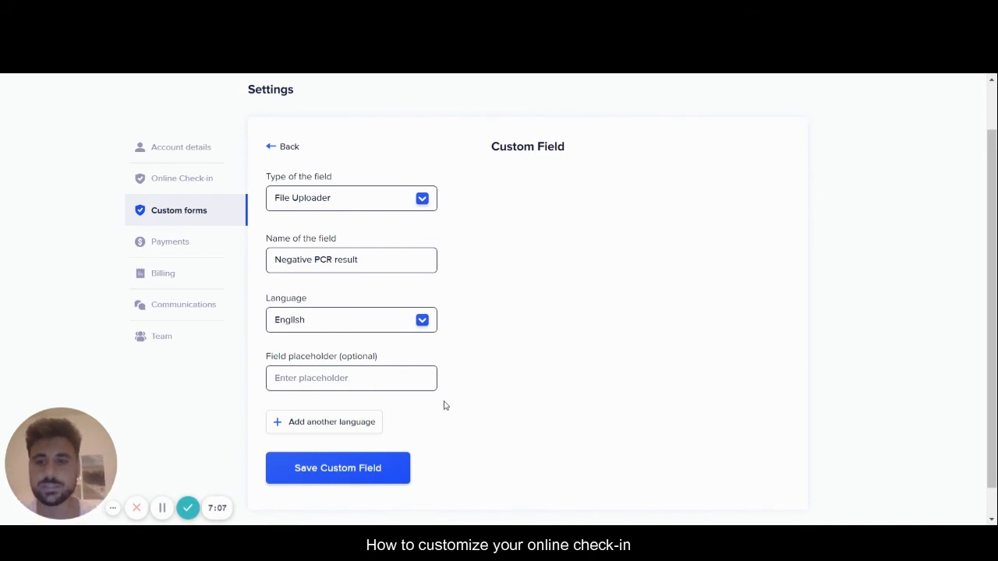
- Add a Spanish version of the field named "Resultado PCR negativo" and save the custom field
{"action": "left_click", "coordinate": [320, 425]}
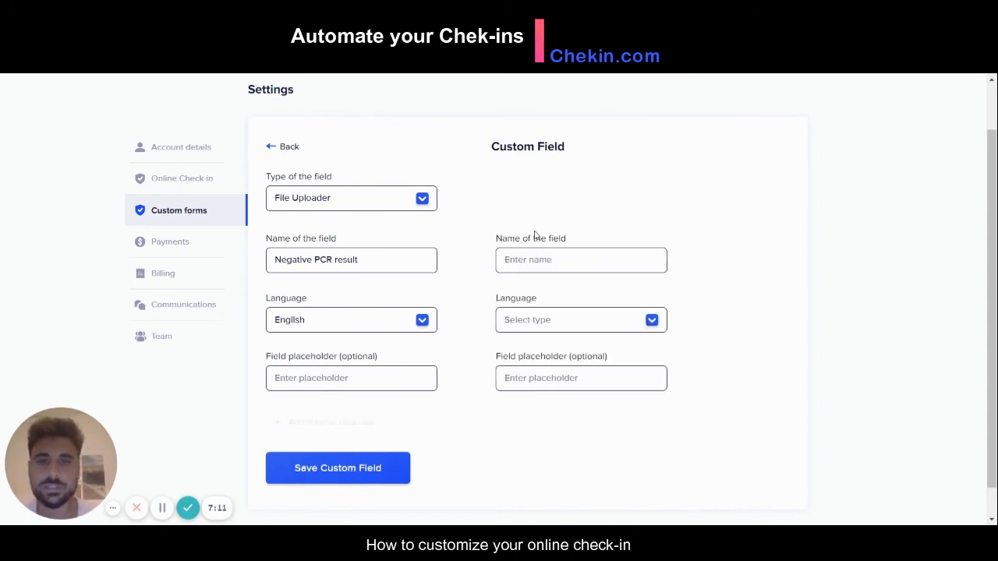
{"action": "type", "text": "R"}
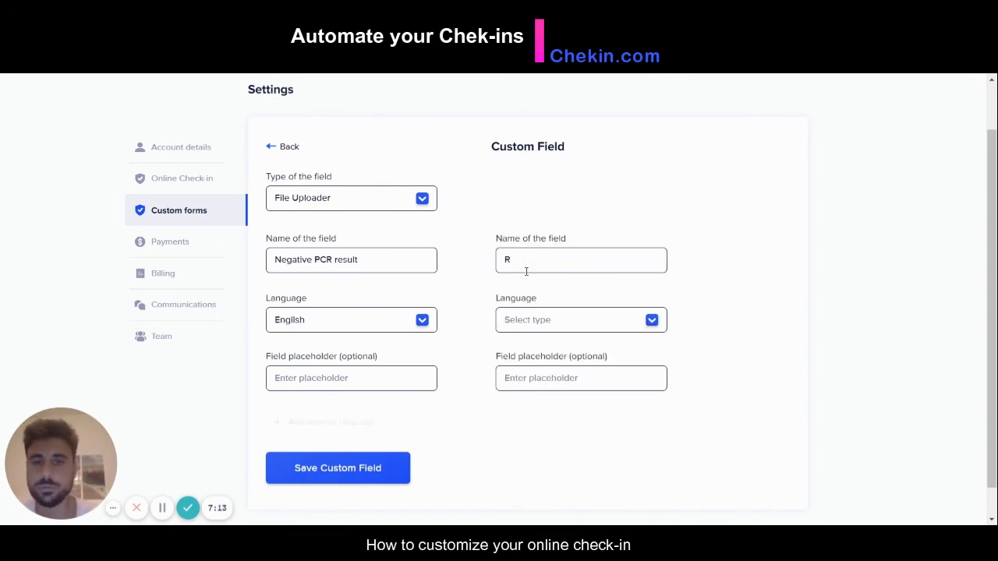
{"action": "type", "text": "esultado PCR negativo"}
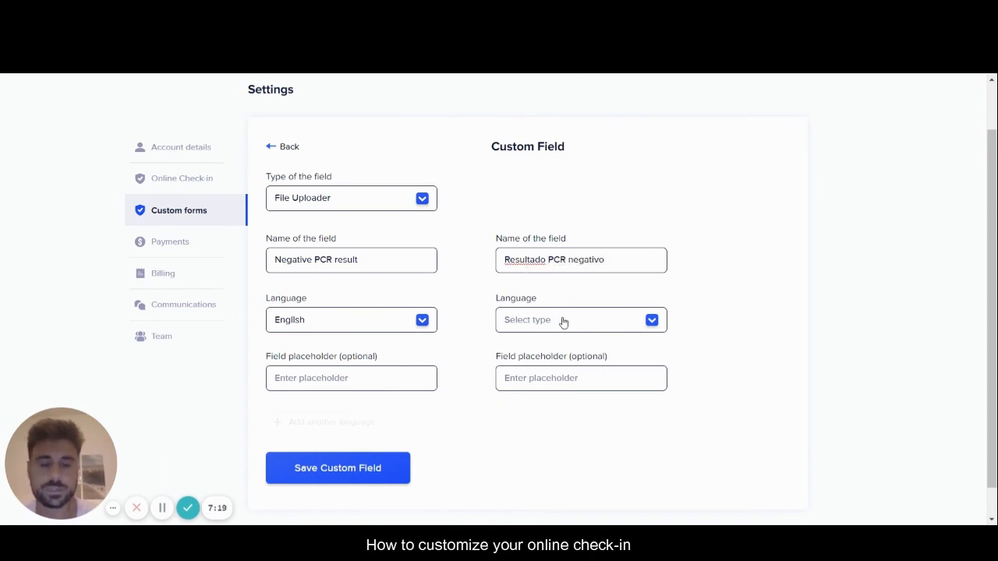
{"action": "left_click", "coordinate": [564, 322]}
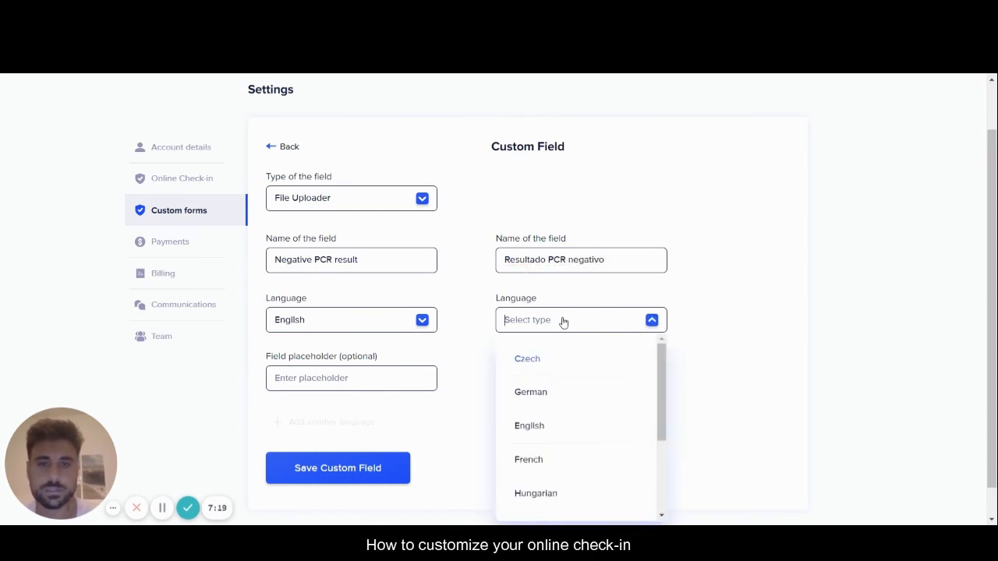
{"action": "type", "text": "spa"}
{"action": "left_click", "coordinate": [540, 360]}
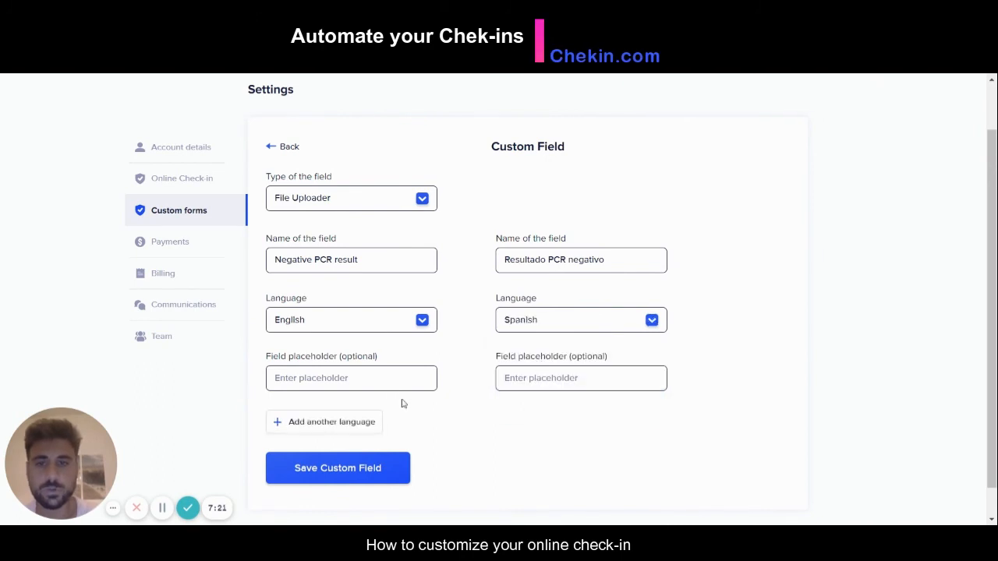
{"action": "left_click", "coordinate": [339, 470]}
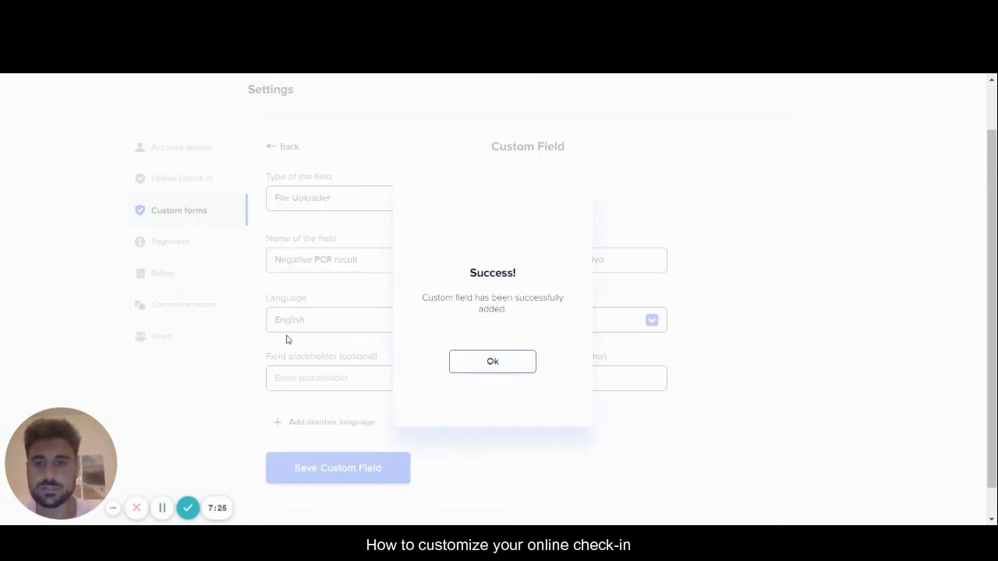
{"action": "left_click", "coordinate": [513, 369]}
- Apply the custom form to all properties, save it and return to the forms overview
{"action": "scroll", "coordinate": [617, 403], "scroll_direction": "down", "scroll_amount": 10}
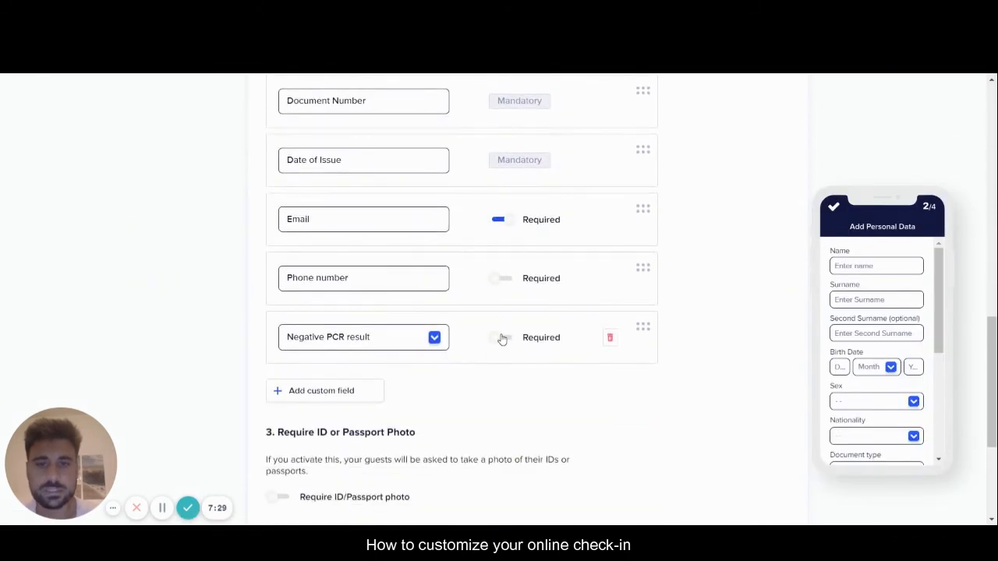
{"action": "scroll", "coordinate": [453, 386], "scroll_direction": "down", "scroll_amount": 3}
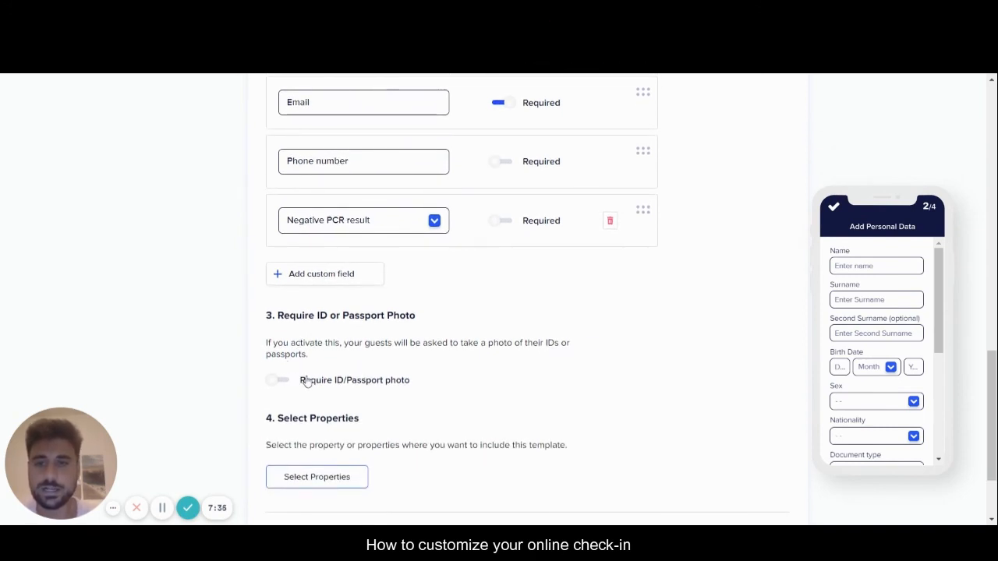
{"action": "scroll", "coordinate": [296, 393], "scroll_direction": "down", "scroll_amount": 1}
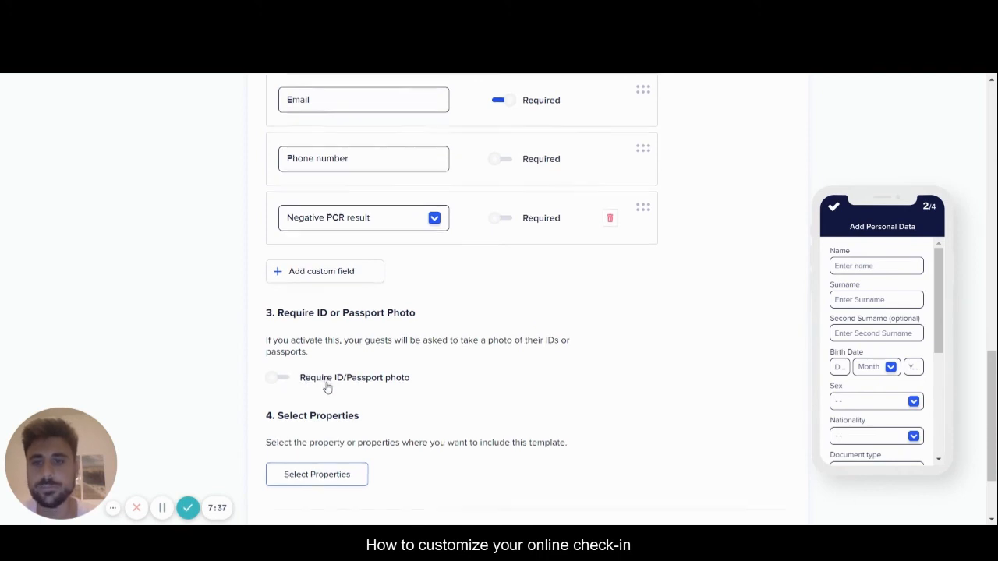
{"action": "left_click", "coordinate": [325, 407]}
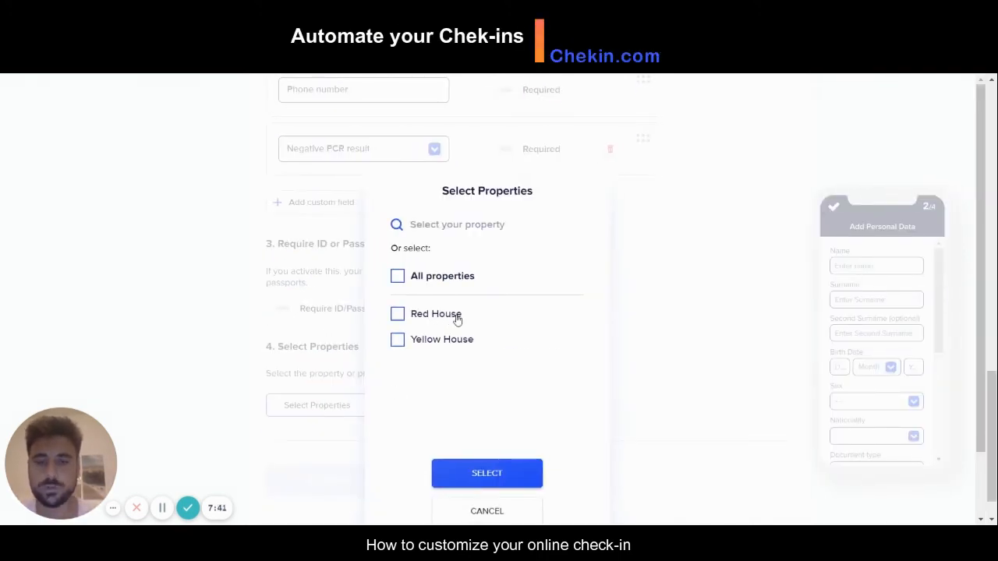
{"action": "left_click", "coordinate": [466, 282]}
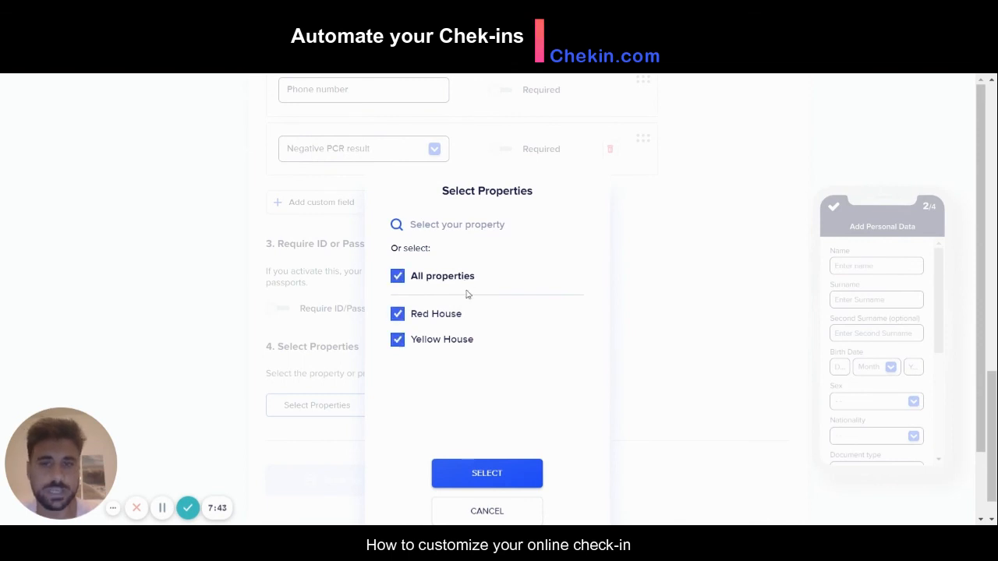
{"action": "left_click", "coordinate": [477, 471]}
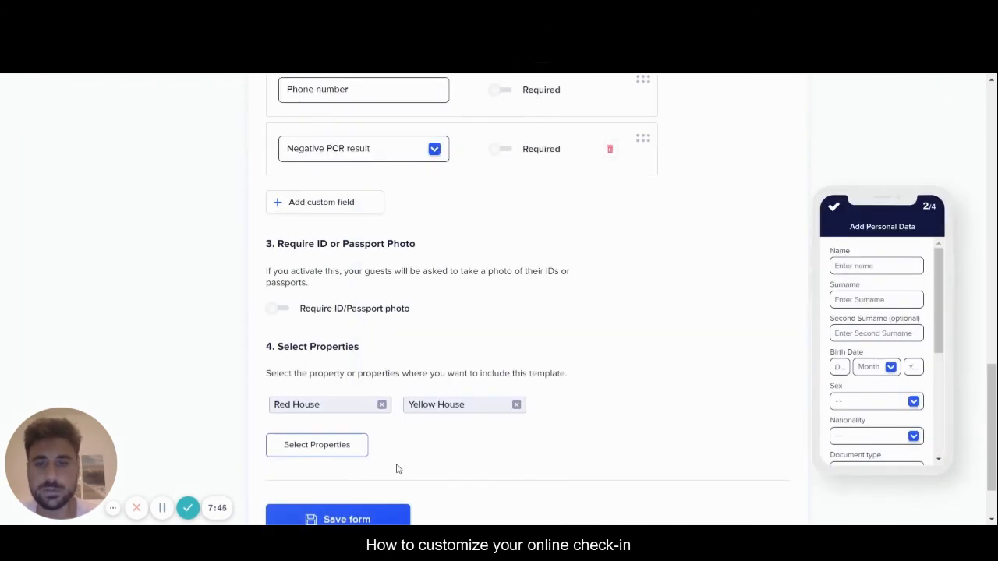
{"action": "scroll", "coordinate": [331, 412], "scroll_direction": "down", "scroll_amount": 1}
{"action": "left_click", "coordinate": [321, 435]}
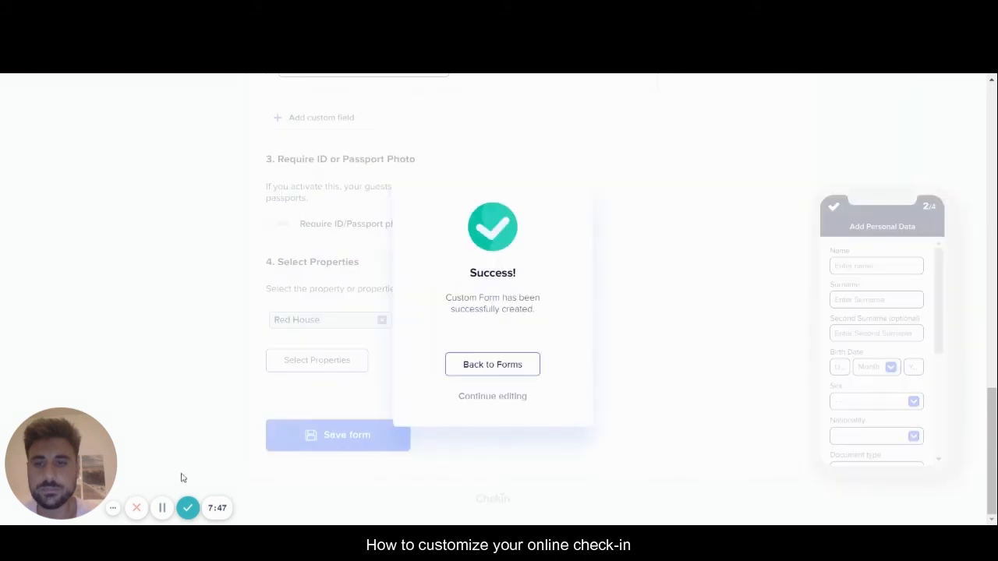
{"action": "left_click", "coordinate": [473, 364]}
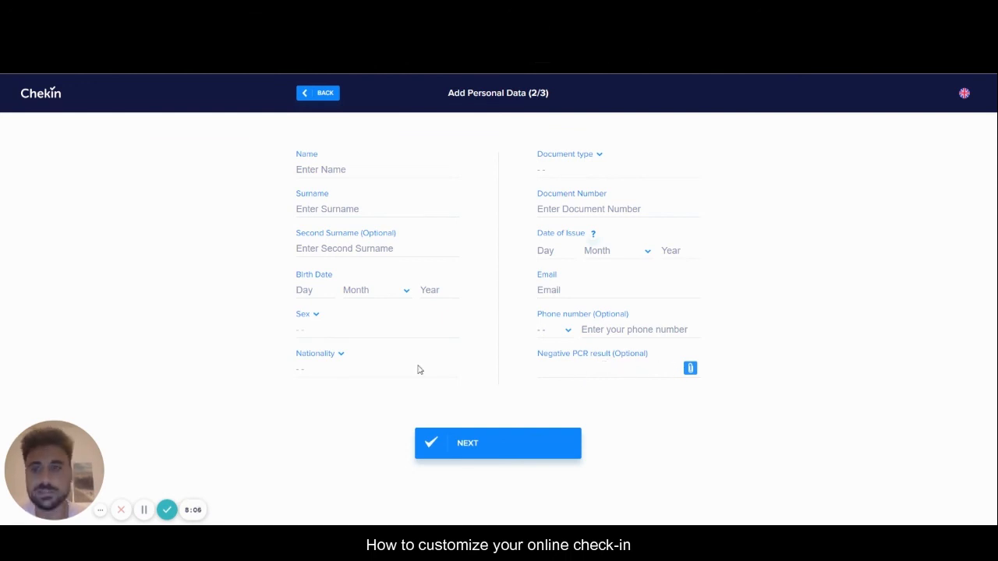
{"action": "left_click", "coordinate": [143, 510]}
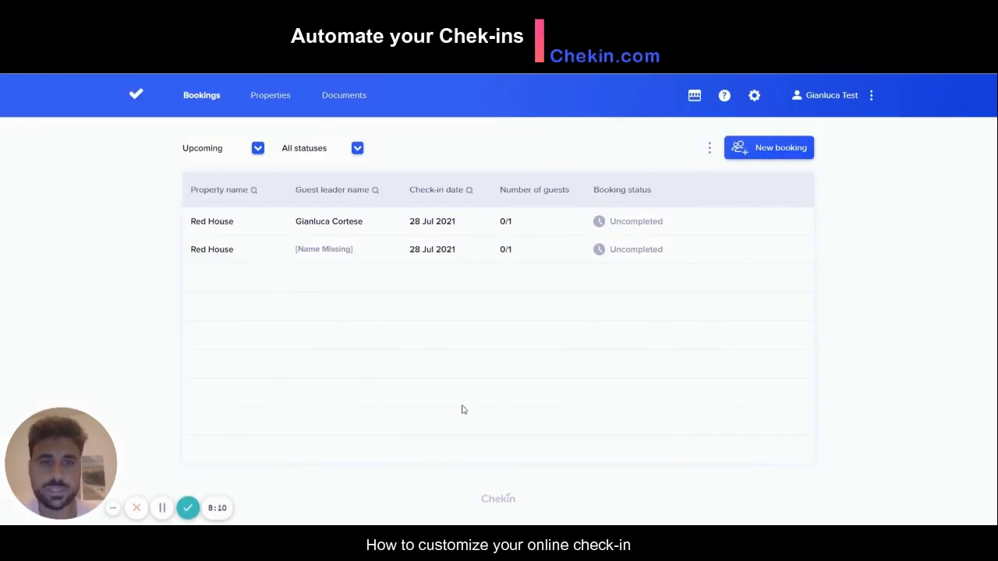
- Open the guest report download from the bookings list and include the Custom fields, Email, Check-in date and Check-out date fields
{"action": "left_click", "coordinate": [709, 148]}
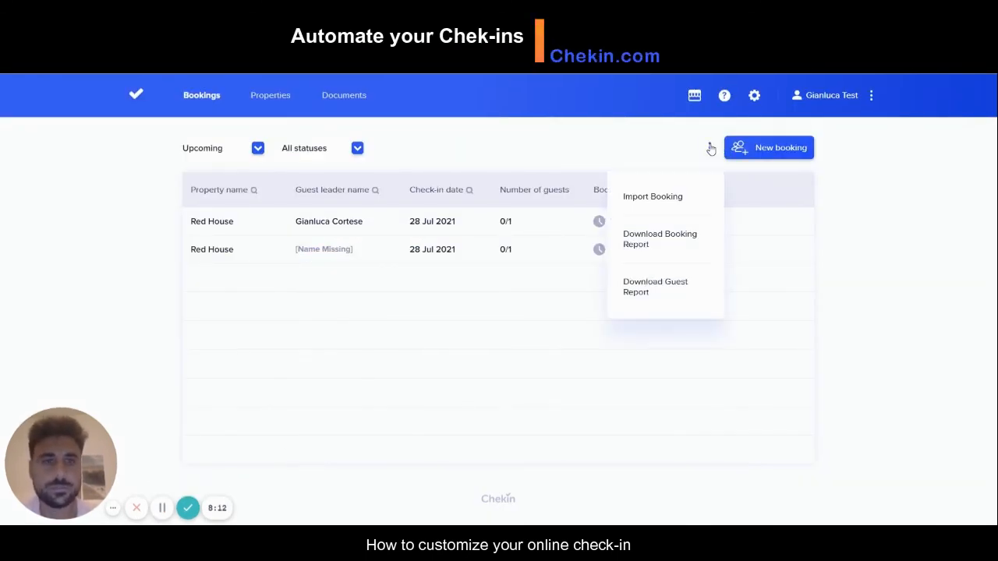
{"action": "left_click", "coordinate": [642, 291]}
{"action": "scroll", "coordinate": [501, 313], "scroll_direction": "down", "scroll_amount": 5}
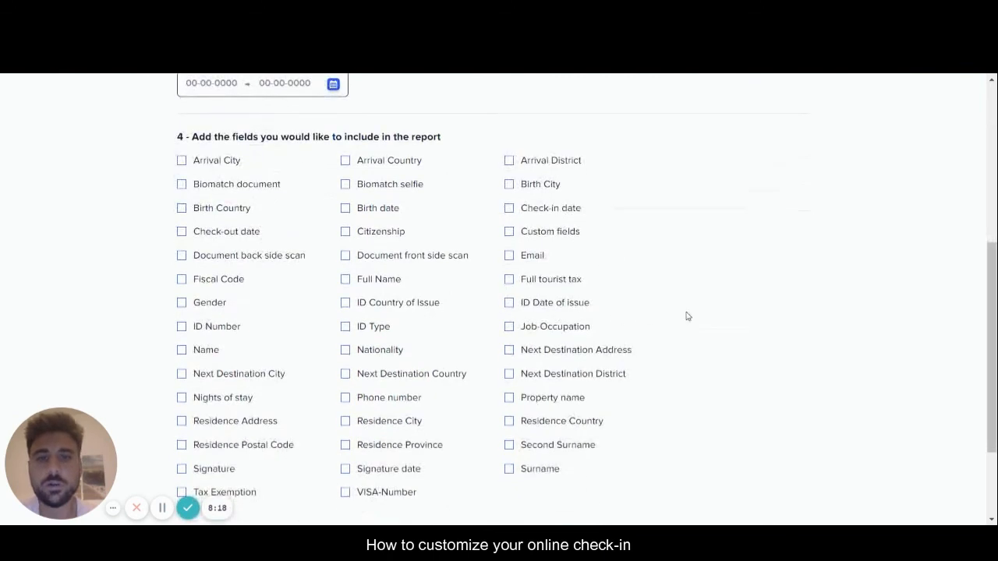
{"action": "left_click", "coordinate": [557, 232]}
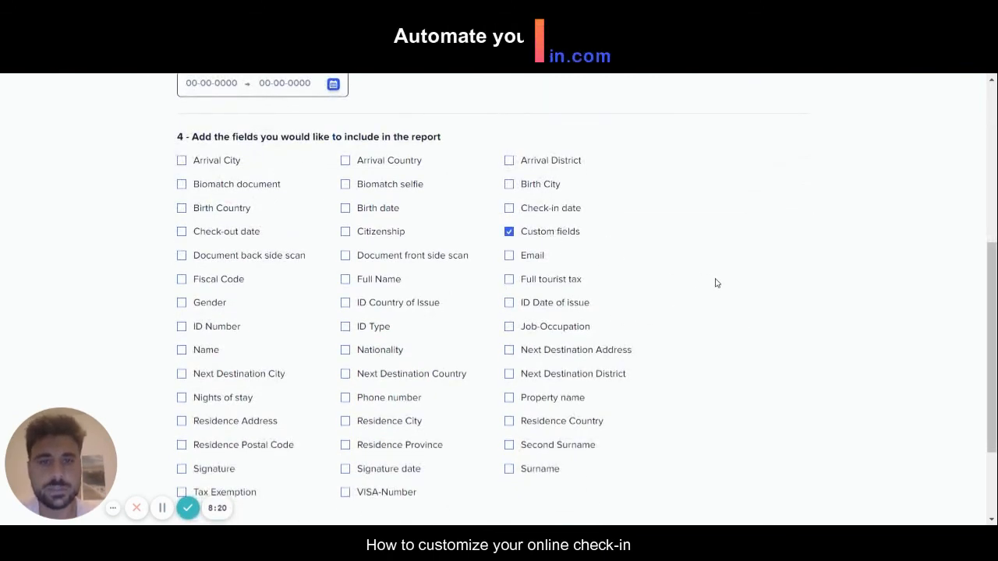
{"action": "left_click", "coordinate": [524, 261]}
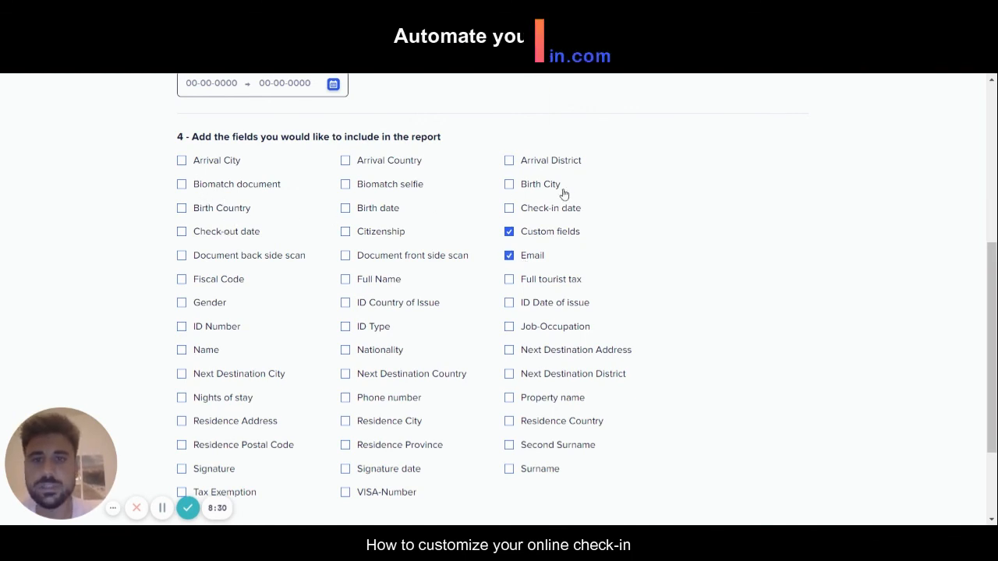
{"action": "left_click", "coordinate": [545, 211]}
{"action": "left_click", "coordinate": [241, 231]}
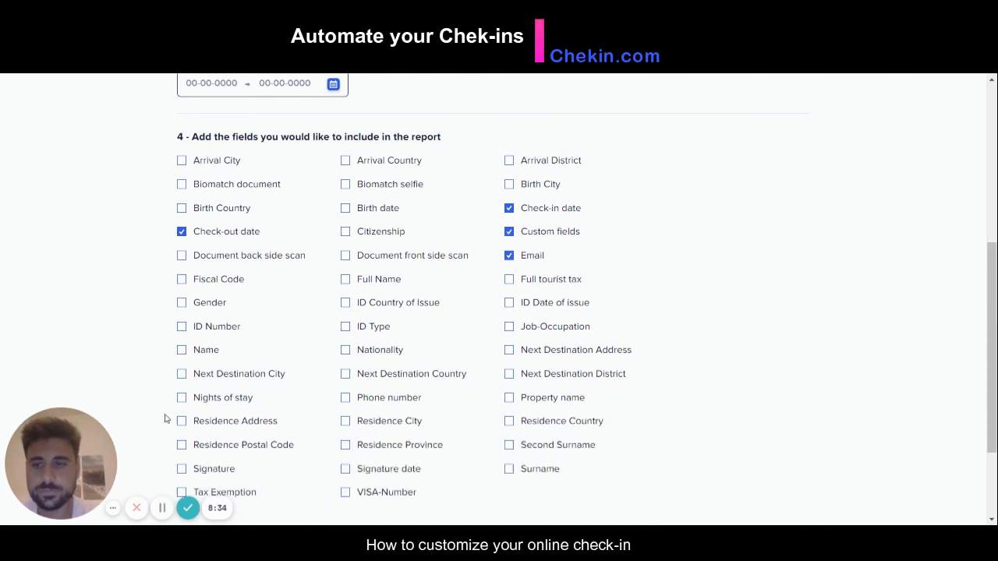
{"action": "scroll", "coordinate": [165, 418], "scroll_direction": "down", "scroll_amount": 2}
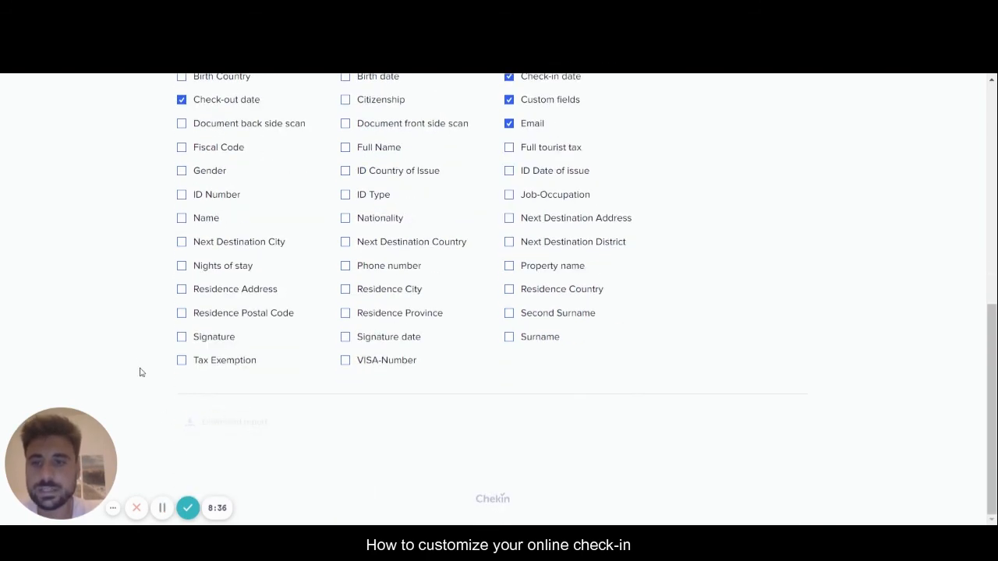
{"action": "scroll", "coordinate": [118, 341], "scroll_direction": "up", "scroll_amount": 6}
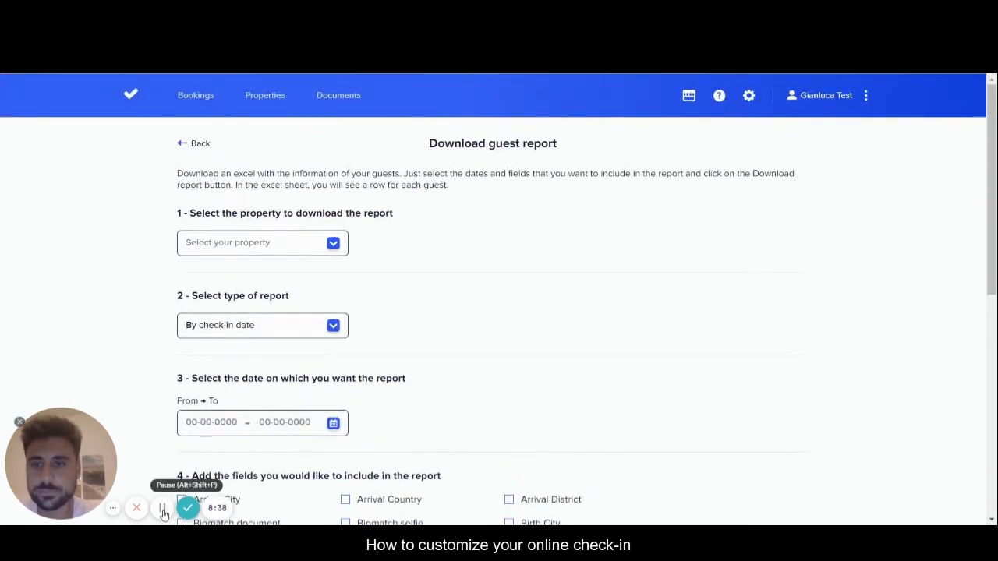
{"action": "scroll", "coordinate": [203, 469], "scroll_direction": "down", "scroll_amount": 6}
{"action": "scroll", "coordinate": [137, 345], "scroll_direction": "up", "scroll_amount": 8}
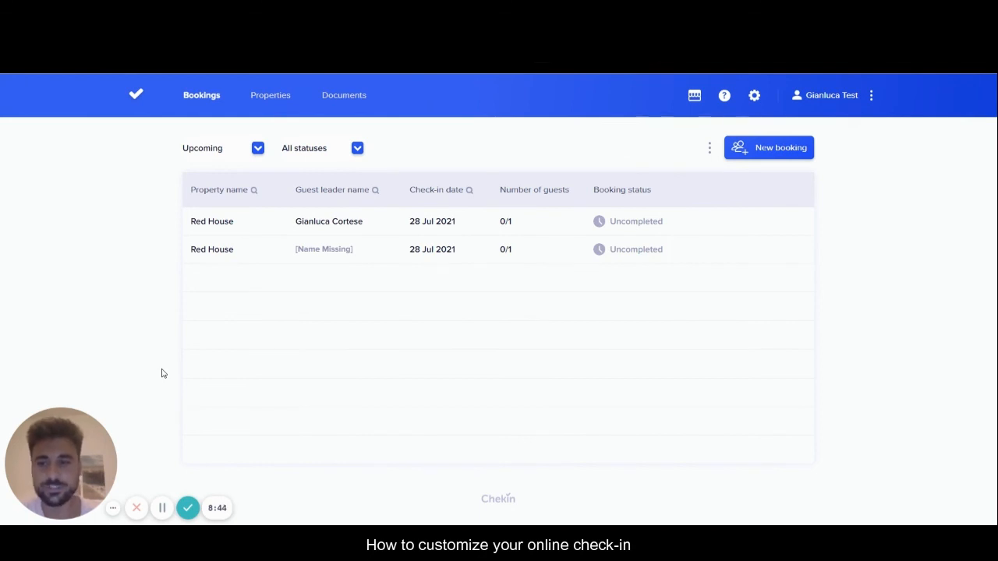
{"action": "left_click", "coordinate": [188, 507]}
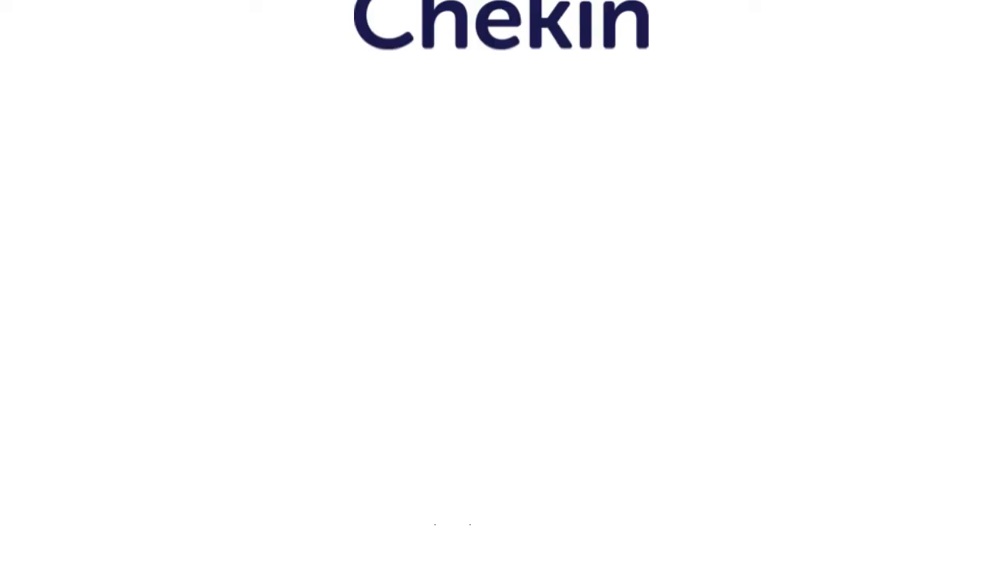